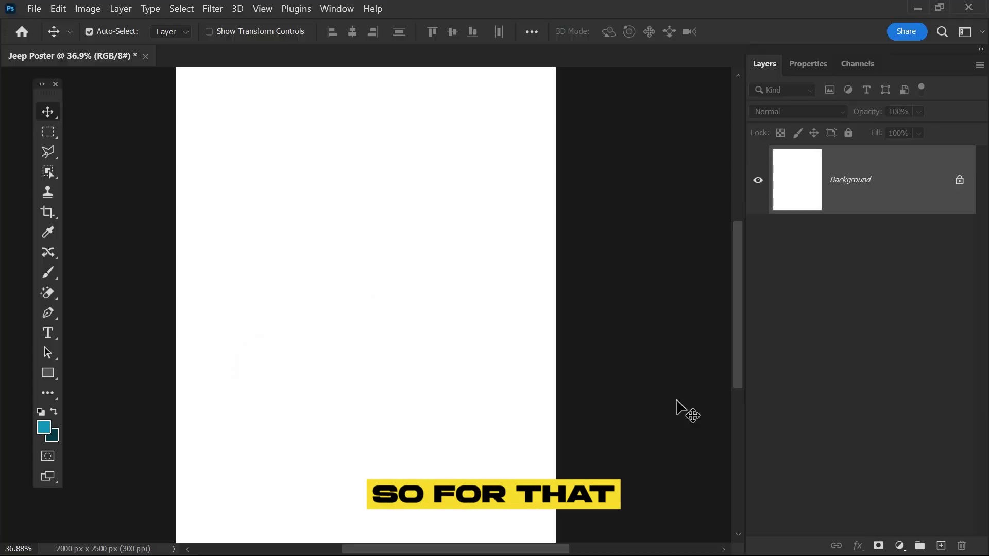
Add a Basics Foreground-to-Background gradient fill, light teal #068EBF to dark #00384B, with the left stop at ~7%
click(901, 546)
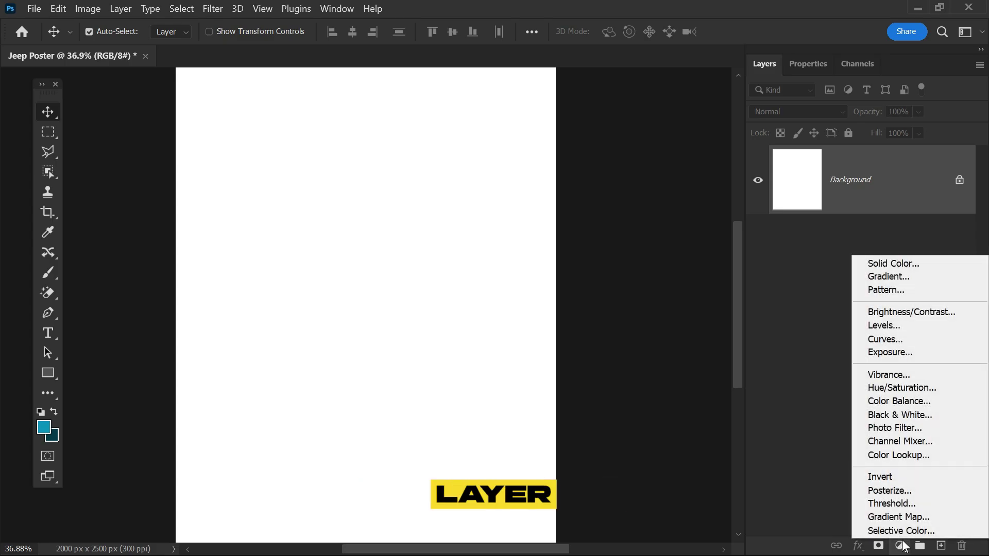
click(977, 278)
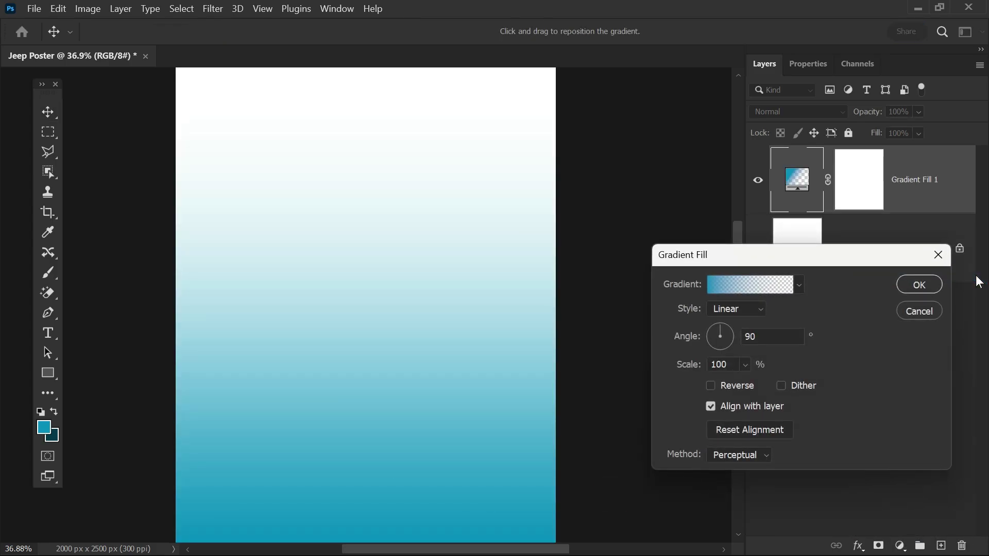
click(738, 285)
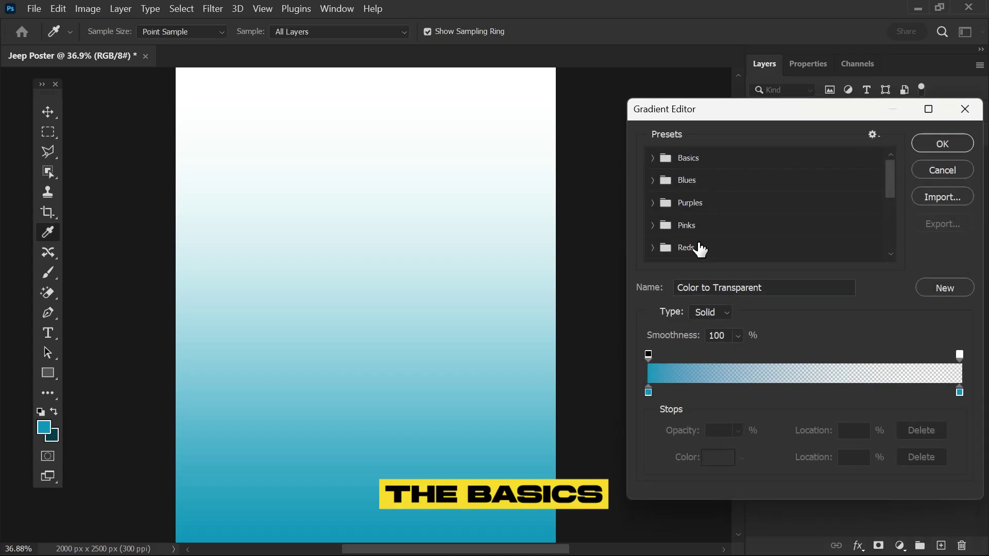
click(652, 158)
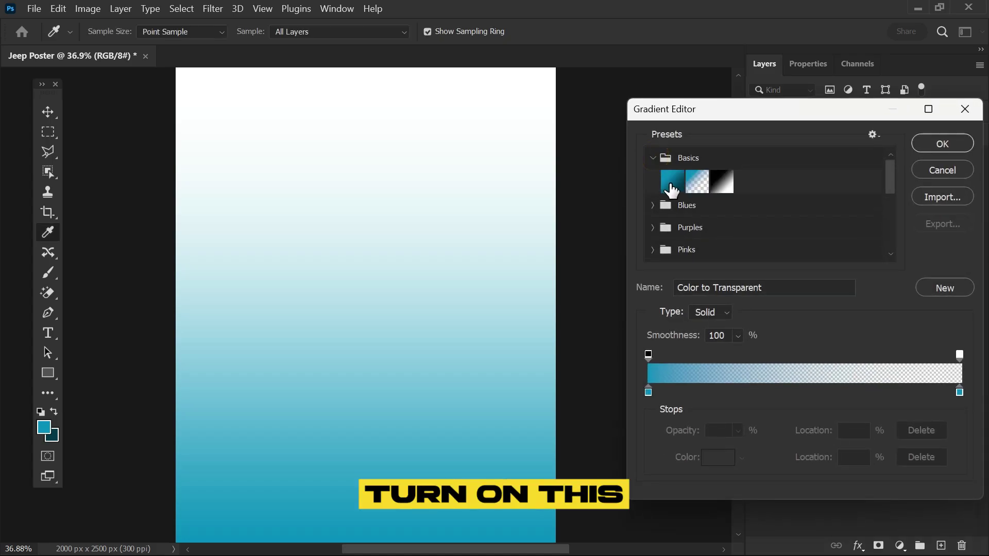
click(673, 181)
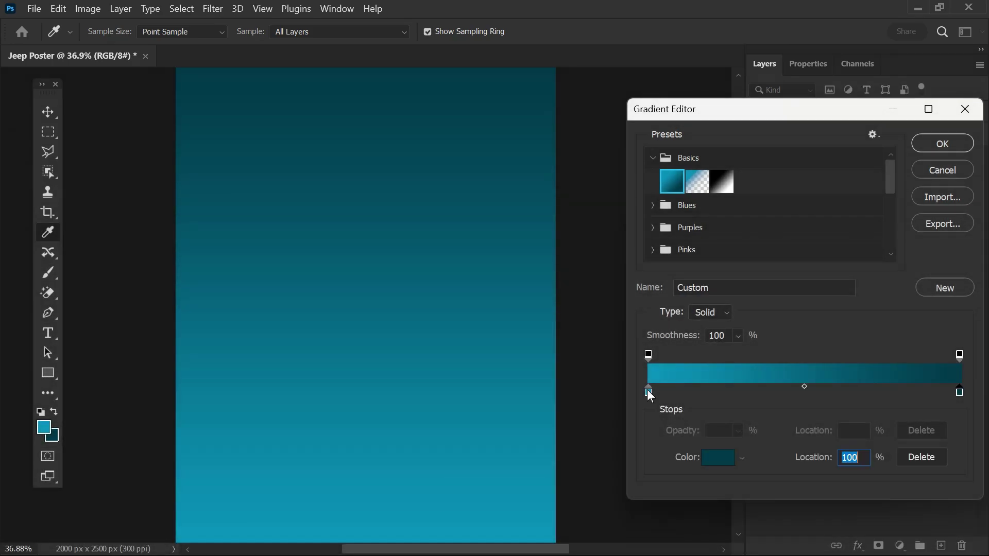
drag(648, 390, 676, 383)
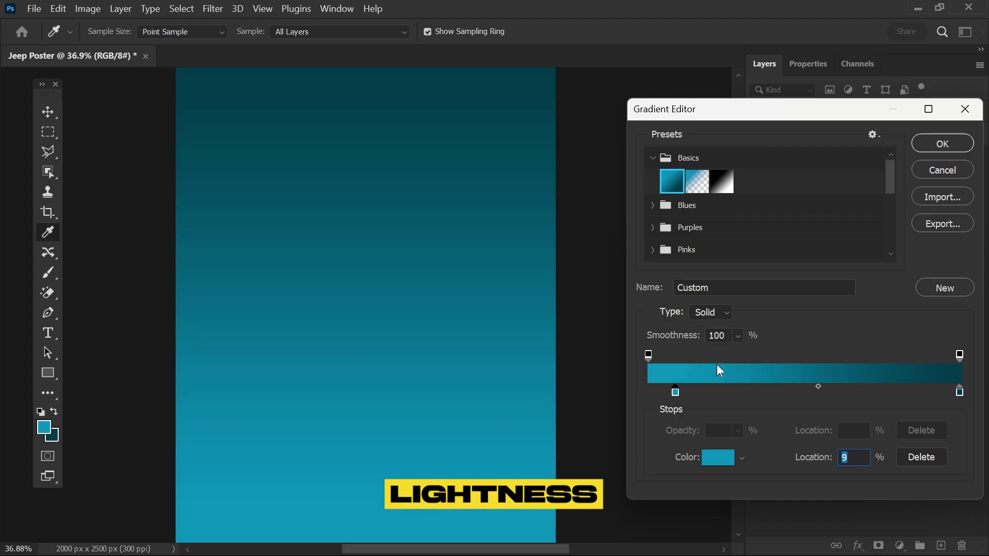
click(923, 146)
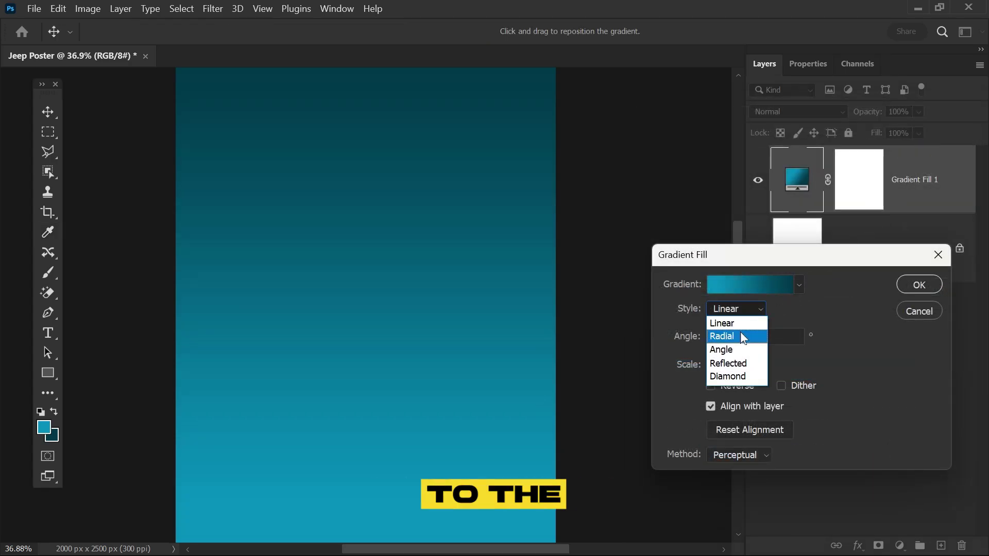
Set the gradient fill to Radial style with Dither enabled and 115% scale
click(739, 332)
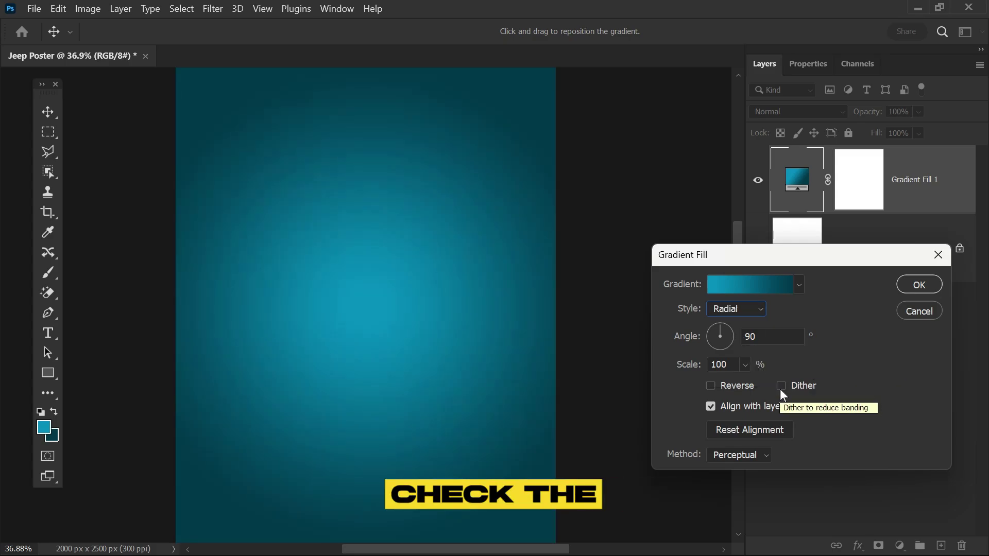
click(795, 387)
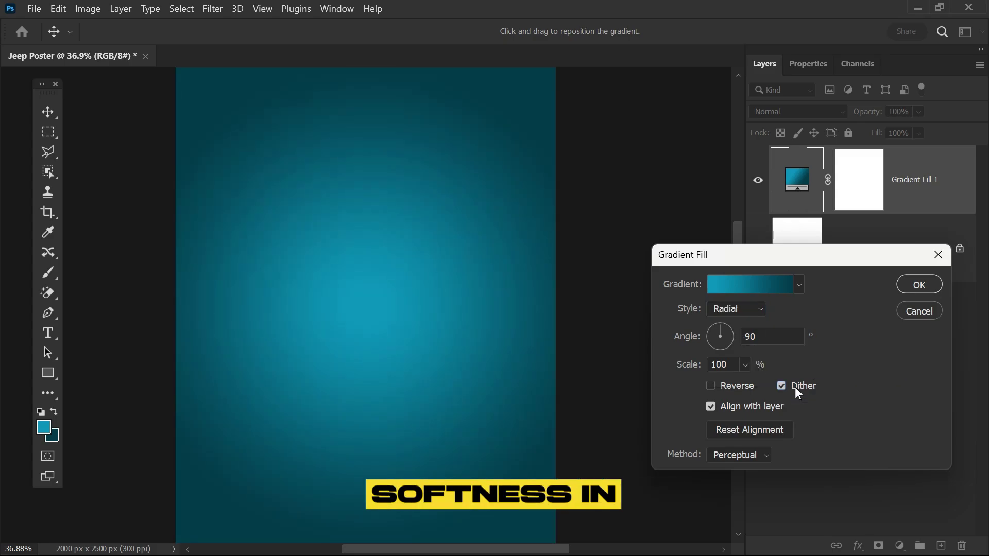
click(745, 365)
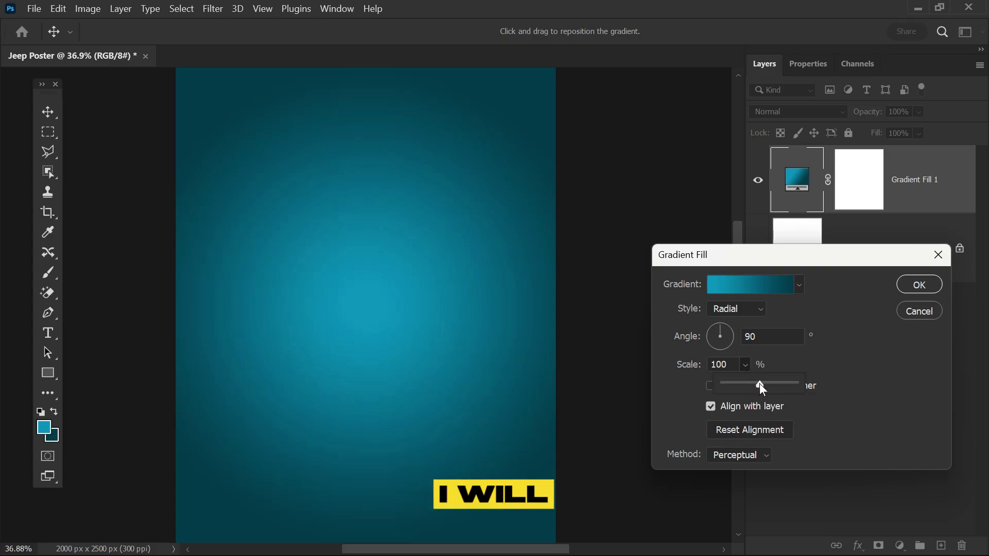
drag(759, 384, 762, 384)
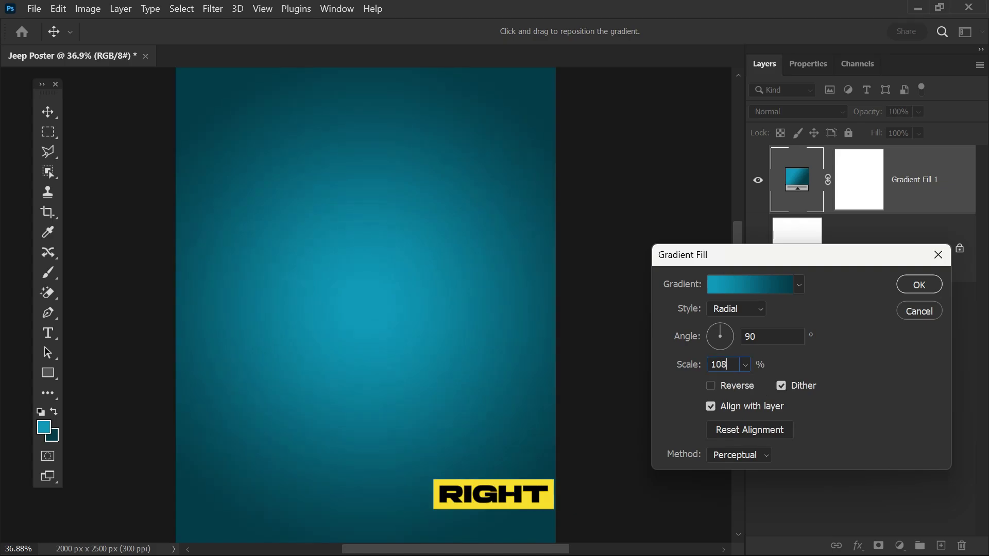
drag(684, 359, 686, 360)
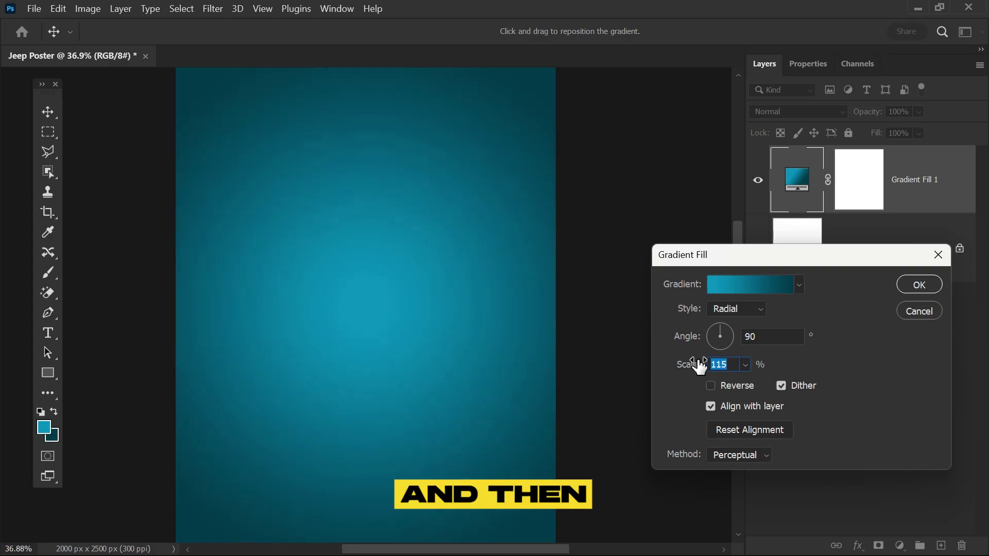
click(918, 287)
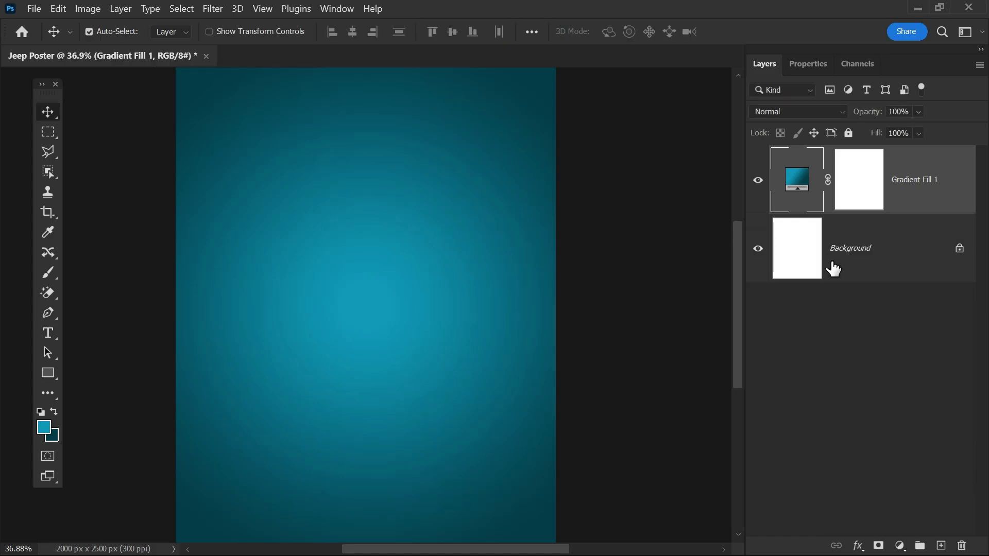
Toggle the gradient layer's visibility off and on to compare the result
click(758, 177)
click(758, 177)
click(757, 177)
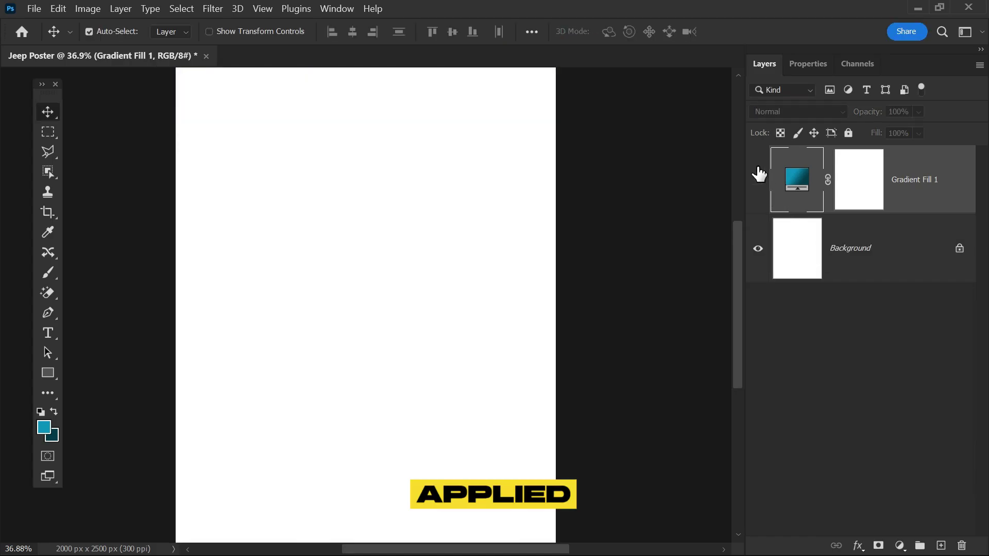
click(758, 178)
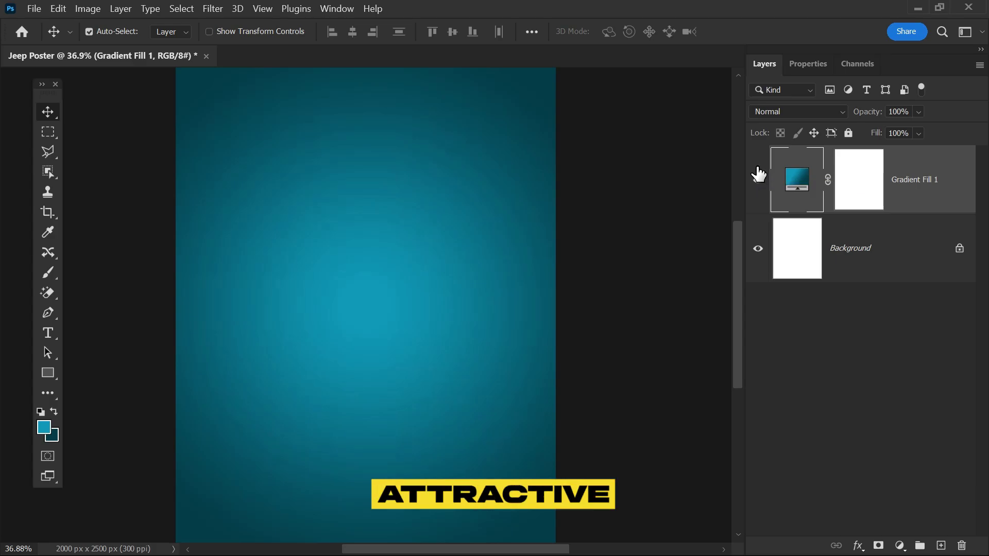
Place the Radial Background image embedded into the poster and commit it
click(30, 9)
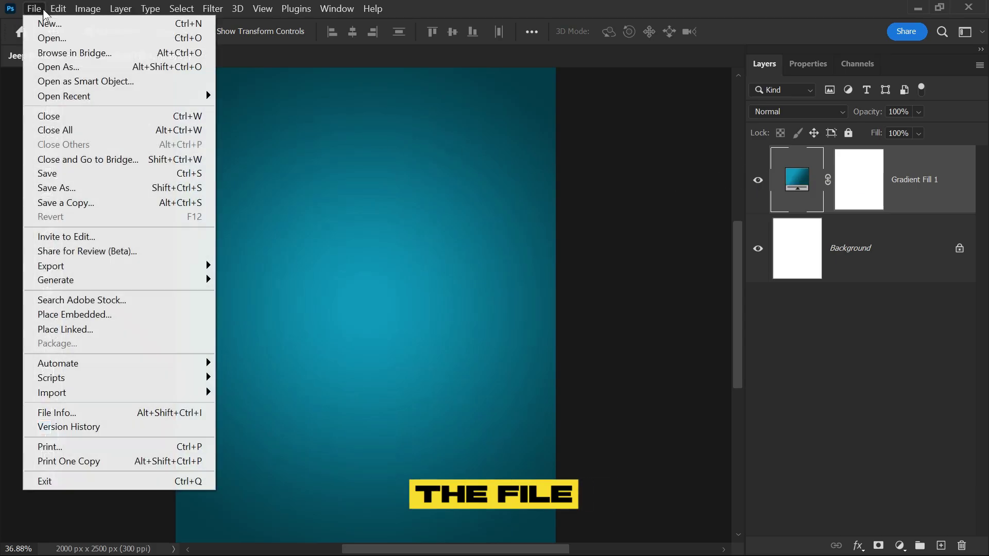
click(79, 315)
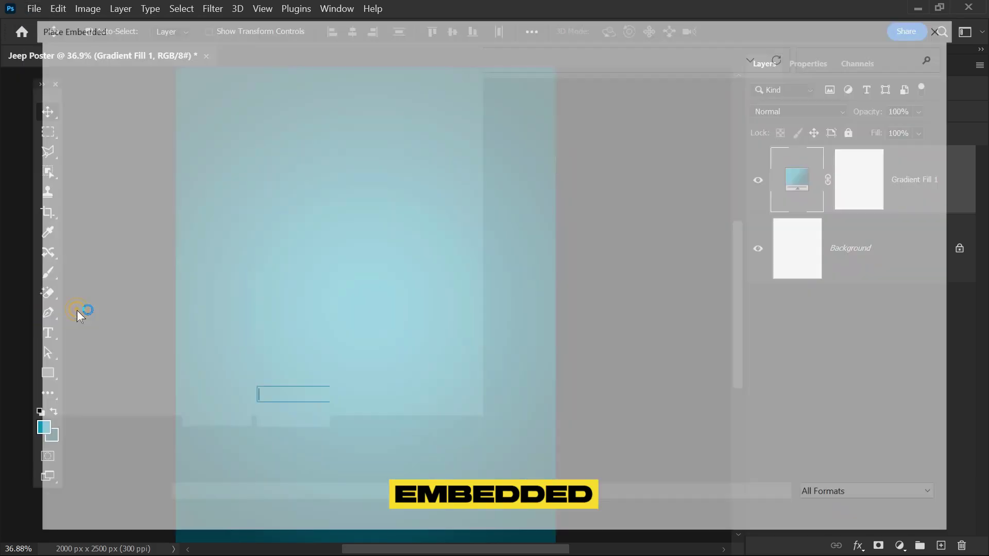
click(520, 132)
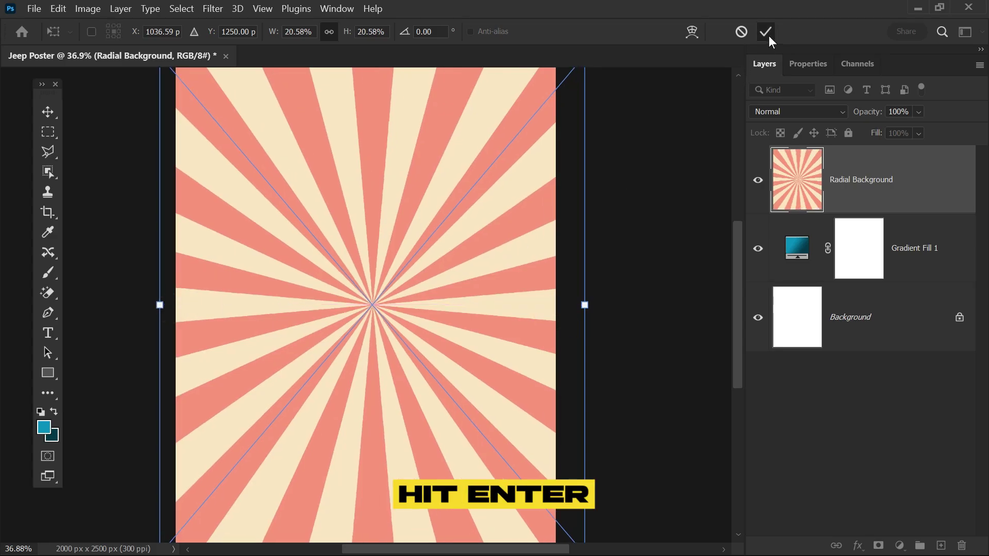
key(Return)
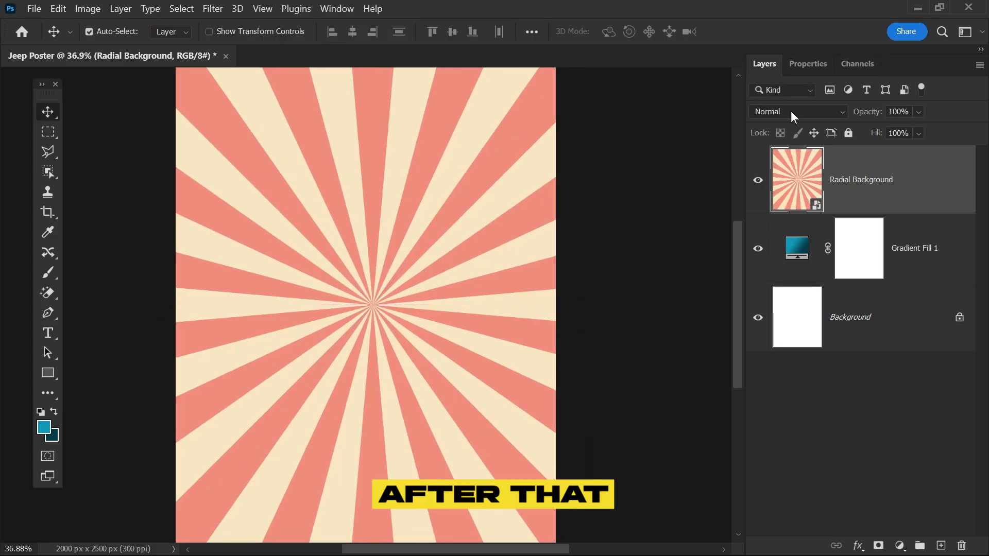
Blend the sunburst layer with Soft Light at 21% opacity, checking it against the background
click(792, 111)
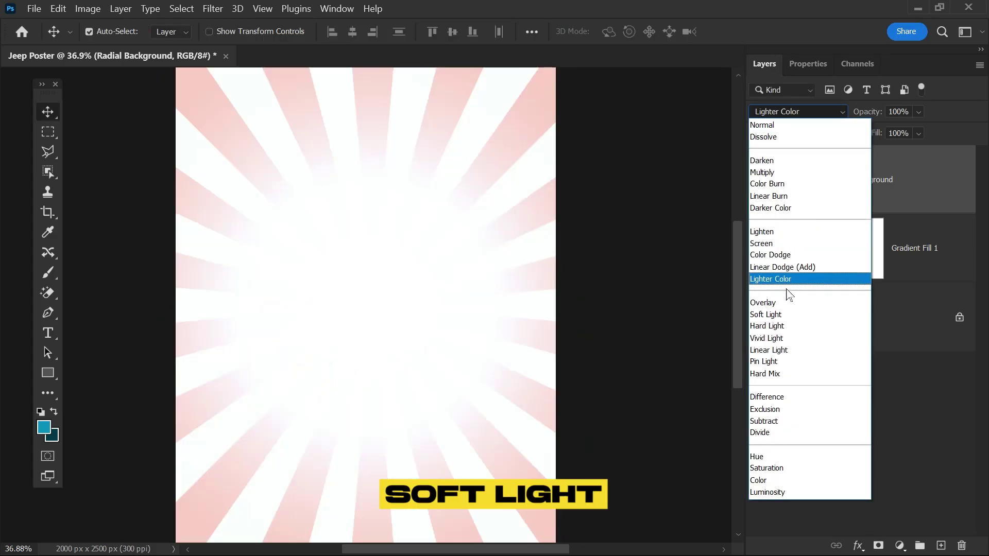
click(801, 317)
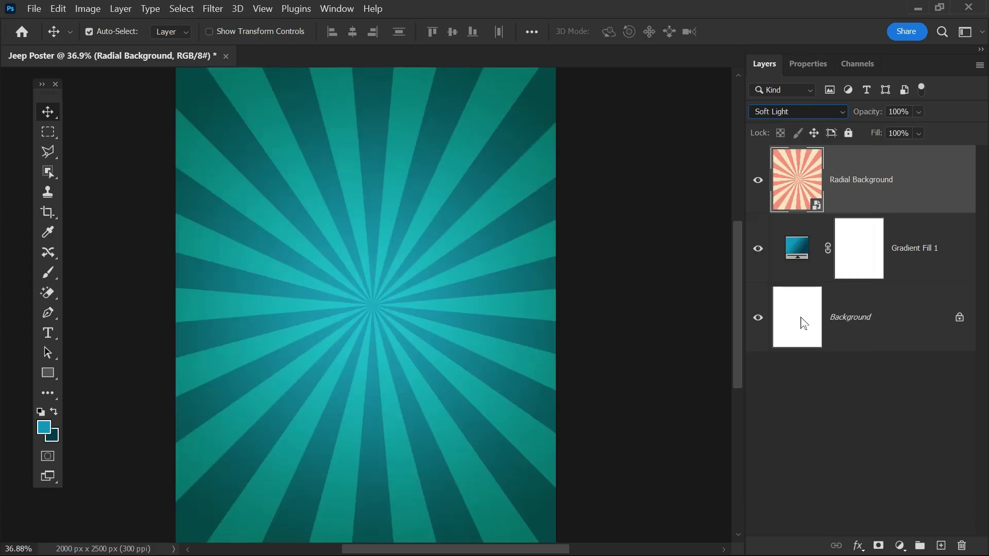
click(762, 190)
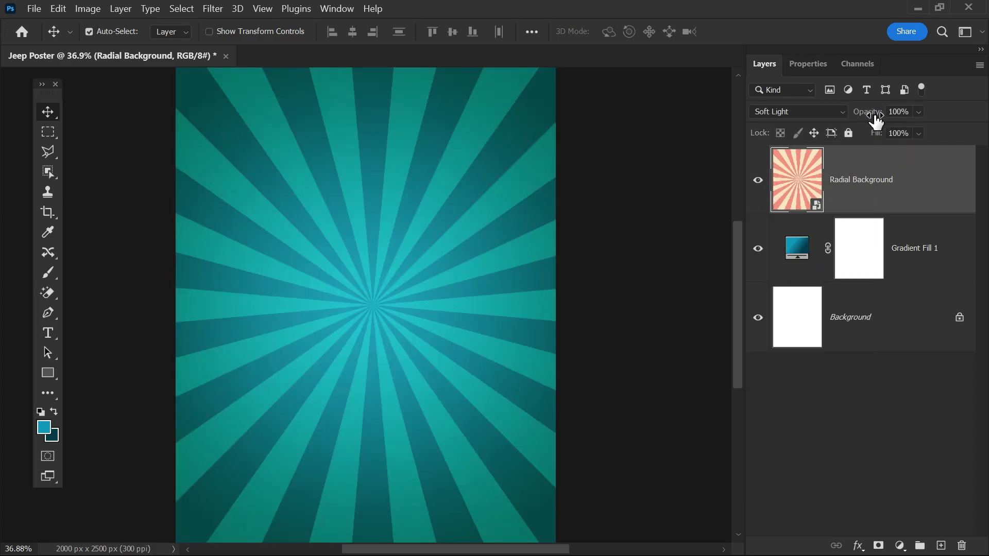
drag(859, 118, 818, 112)
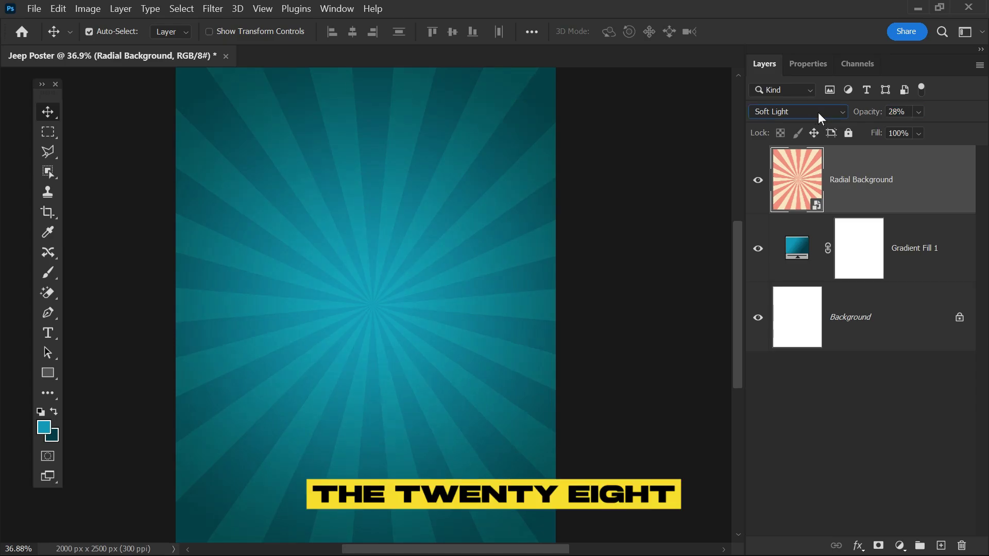
click(758, 180)
click(758, 180)
click(757, 180)
click(757, 179)
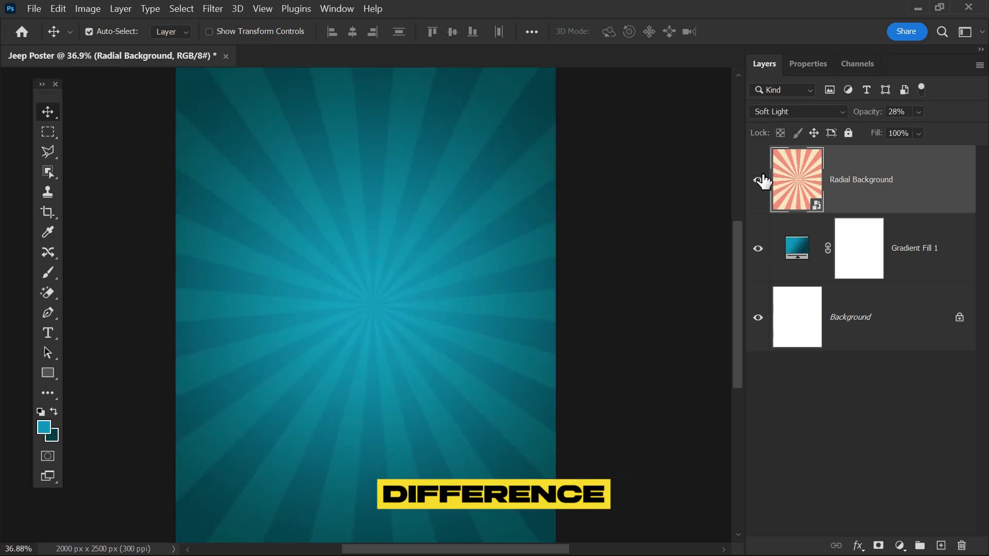
drag(869, 118, 864, 119)
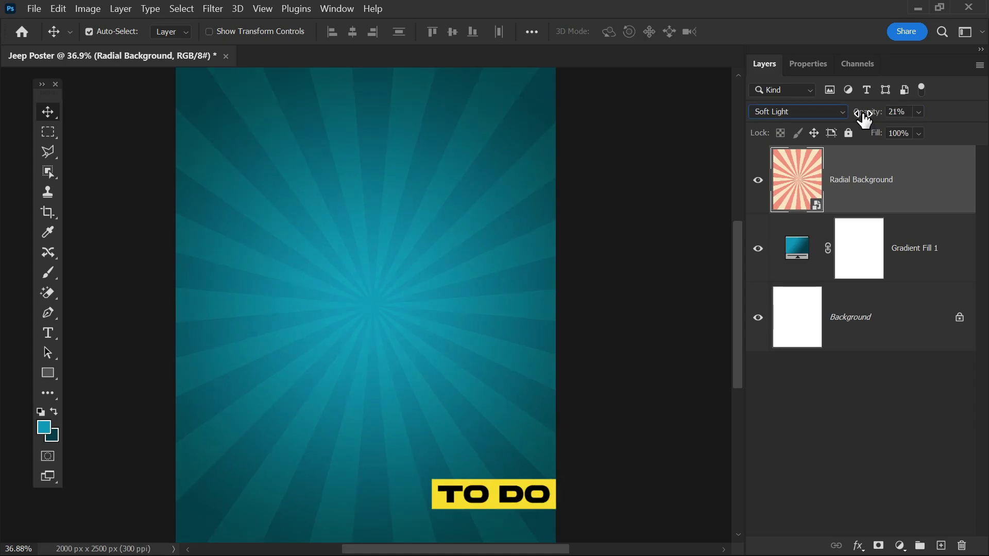
Apply a 9.2-pixel Gaussian Blur to the sunburst, then group it with Gradient Fill 1 as BG
click(213, 9)
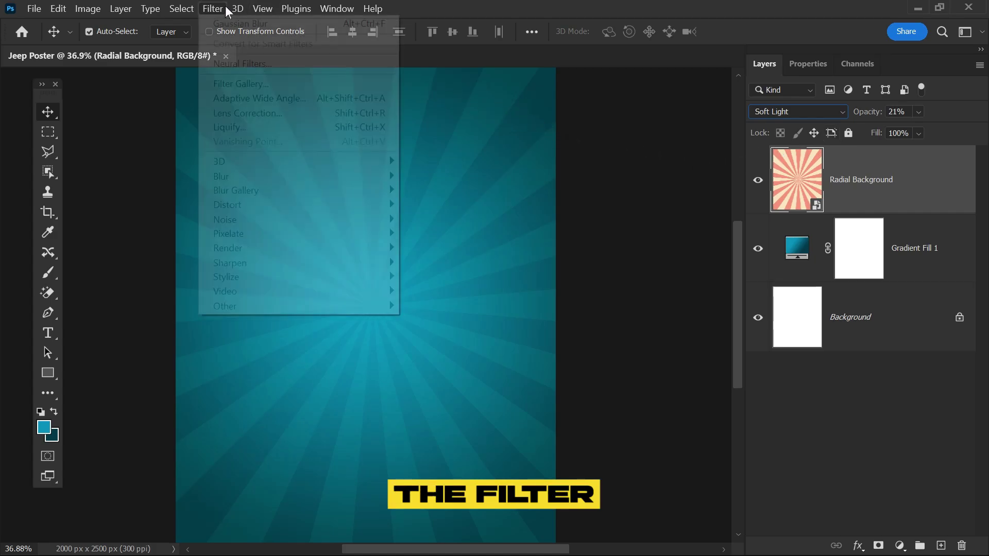
click(245, 174)
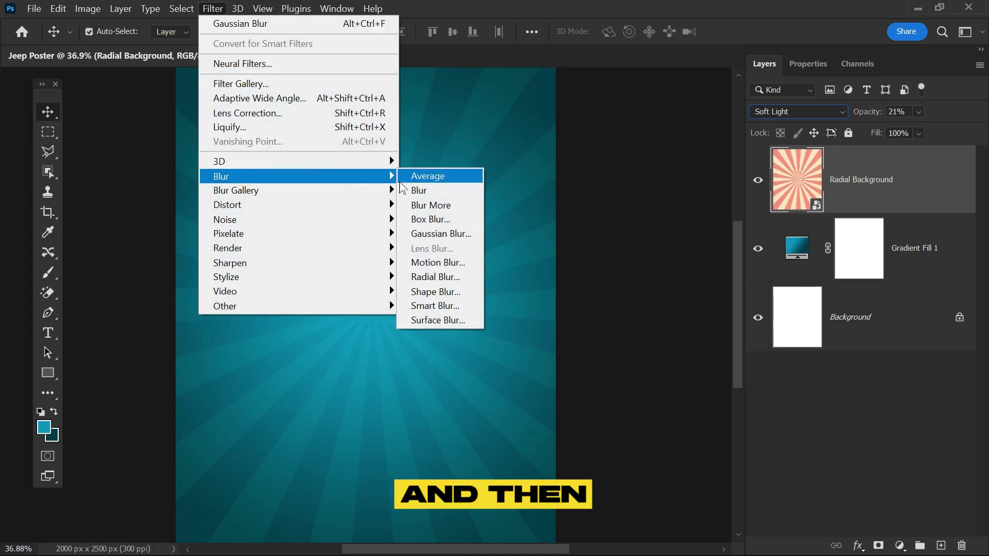
click(468, 236)
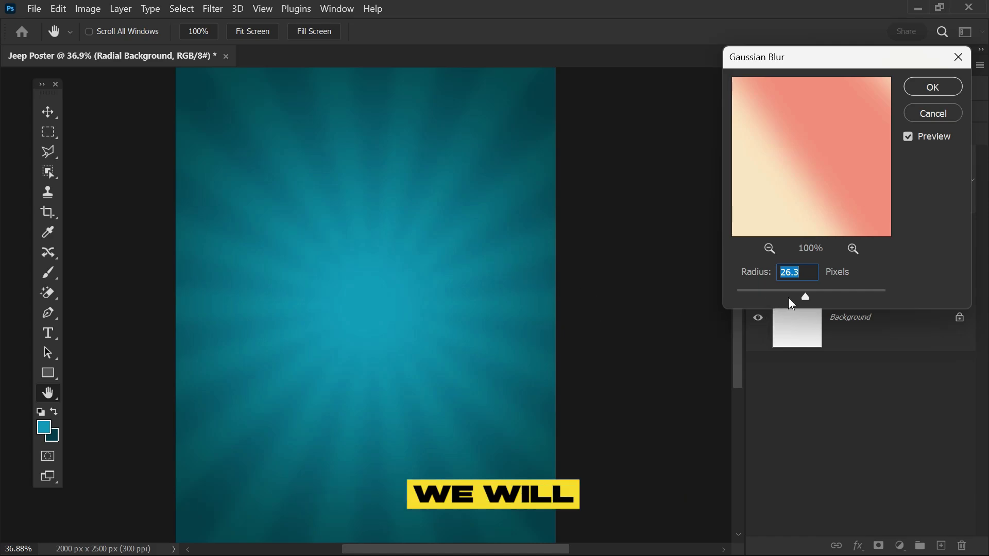
drag(805, 297, 767, 296)
click(934, 87)
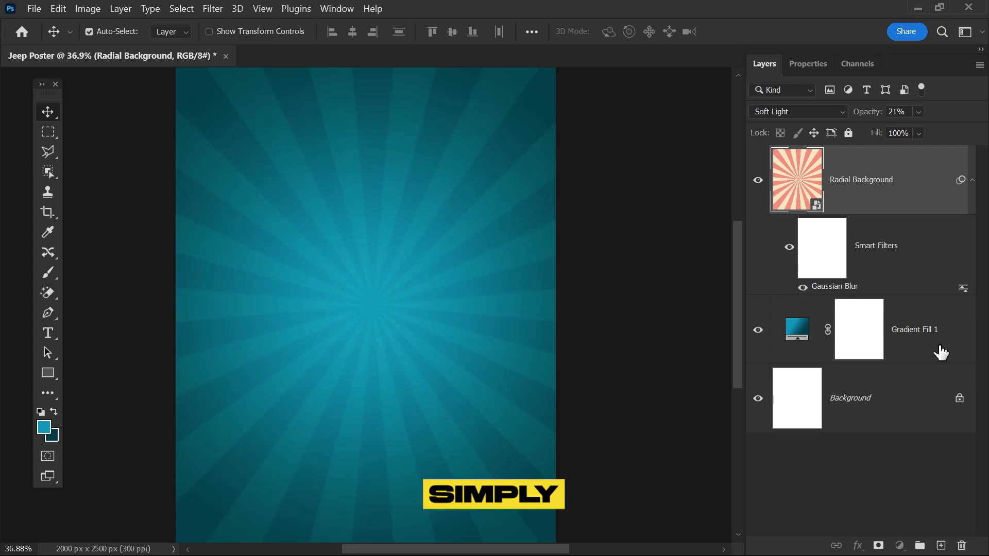
ctrl+click(938, 356)
click(919, 544)
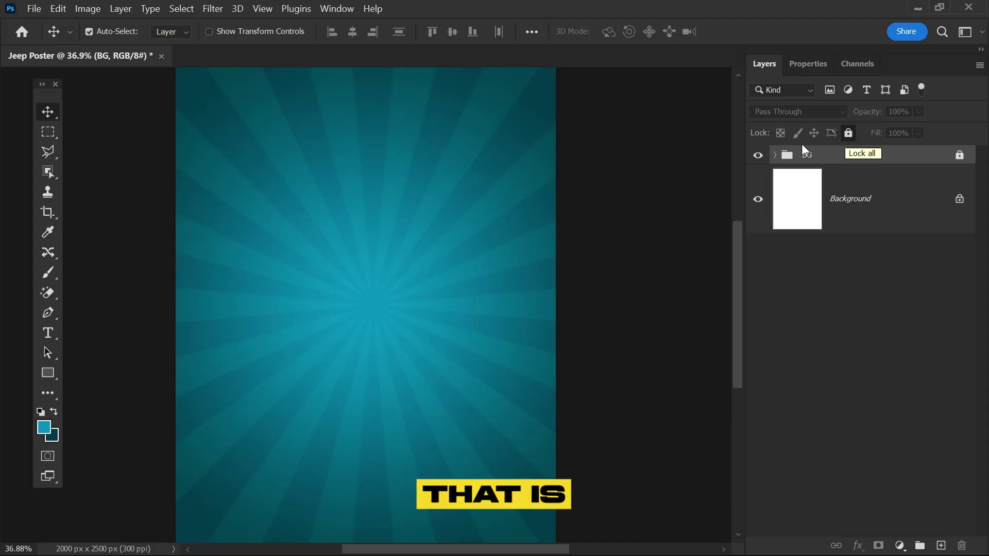
Type a white letter J on the canvas
click(56, 337)
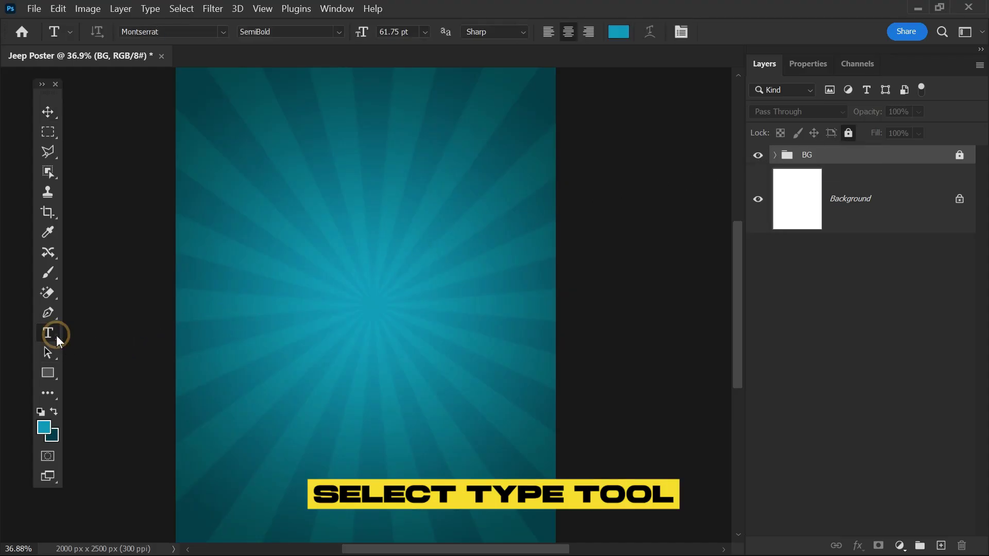
click(325, 256)
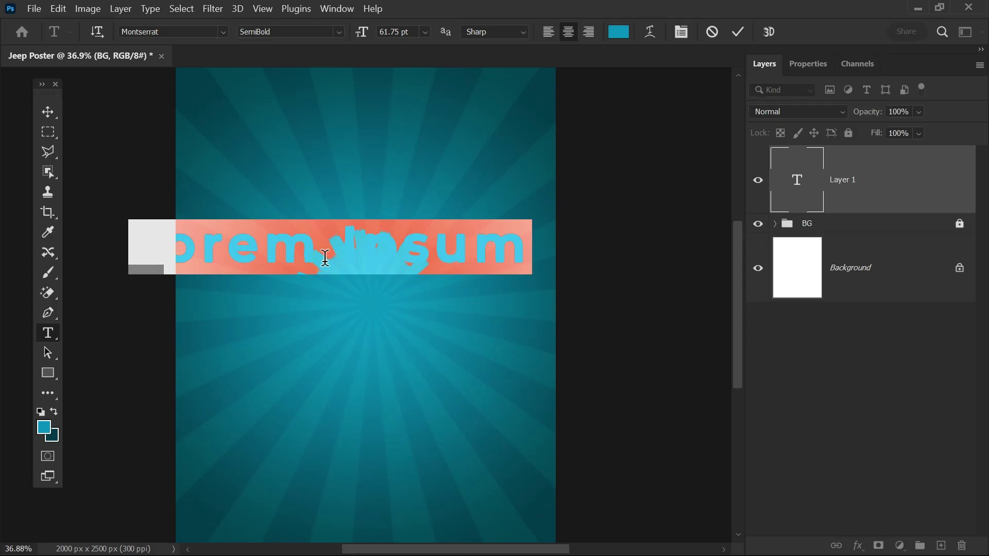
text(J)
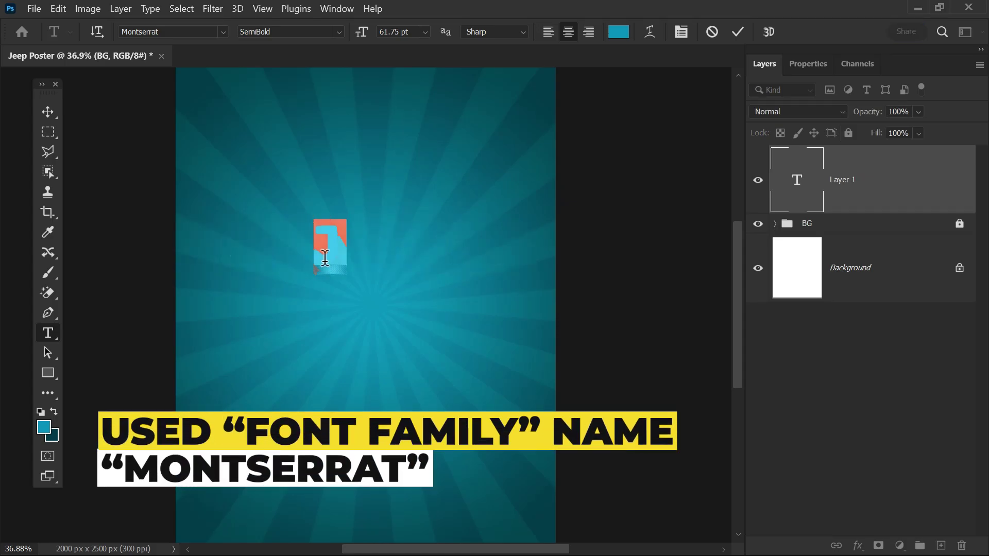
click(620, 32)
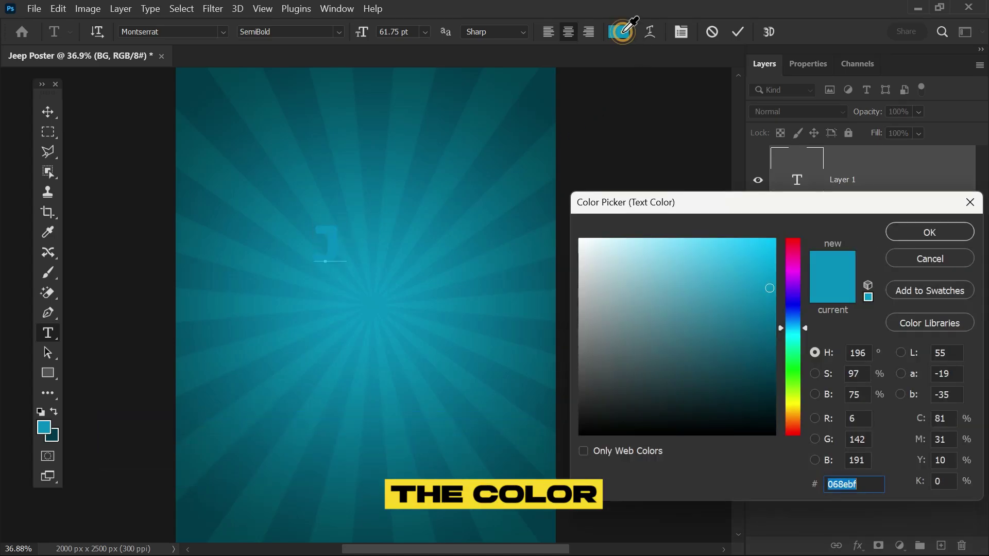
click(592, 298)
click(579, 239)
click(953, 233)
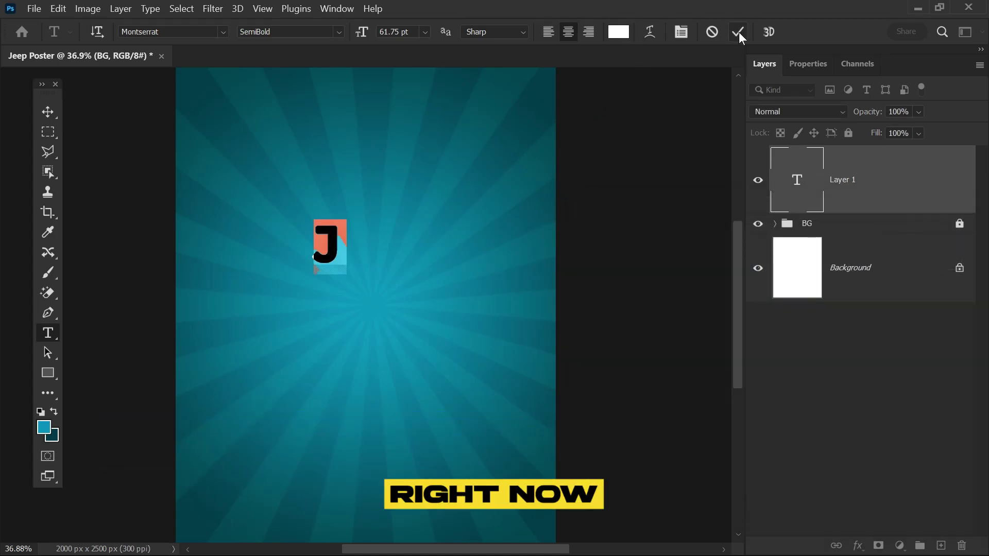
click(739, 32)
Scale the J up to span the poster and set its font style to Montserrat Black
key(ctrl+t)
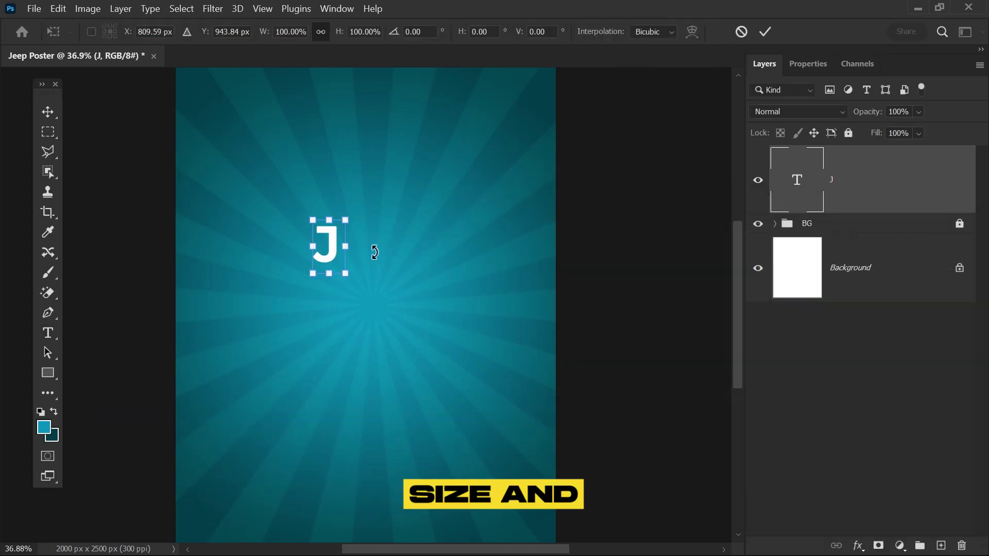
drag(330, 274, 467, 371)
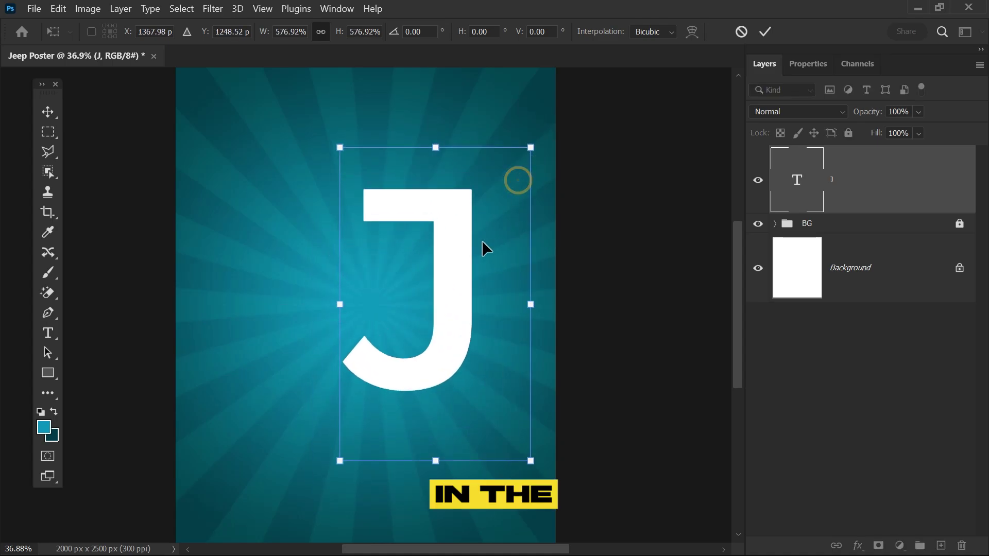
click(765, 31)
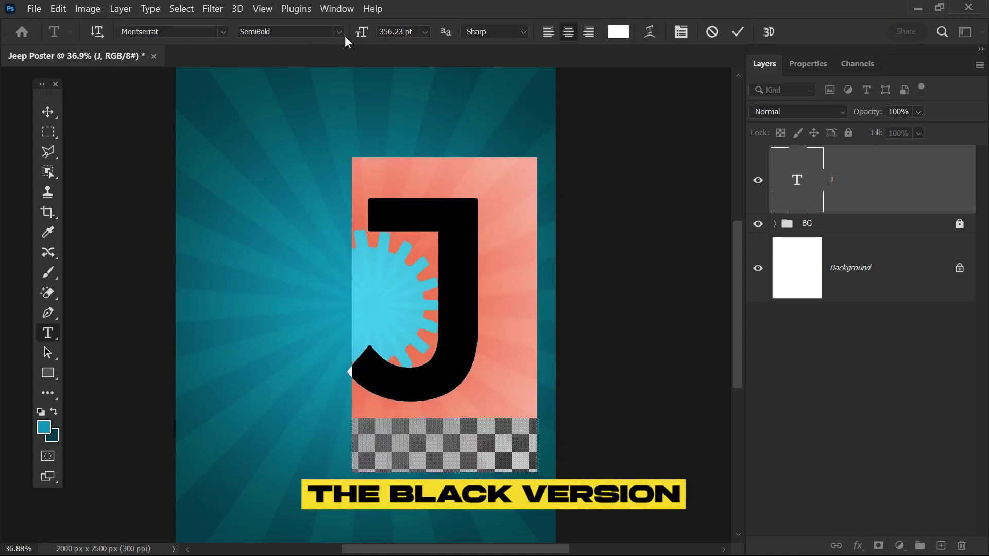
click(339, 31)
click(281, 238)
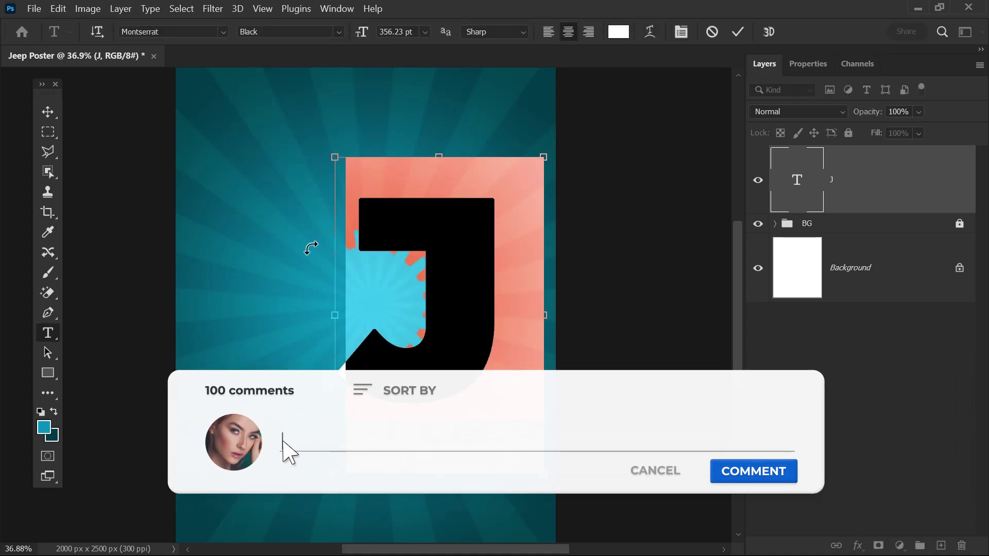
key(ctrl+t)
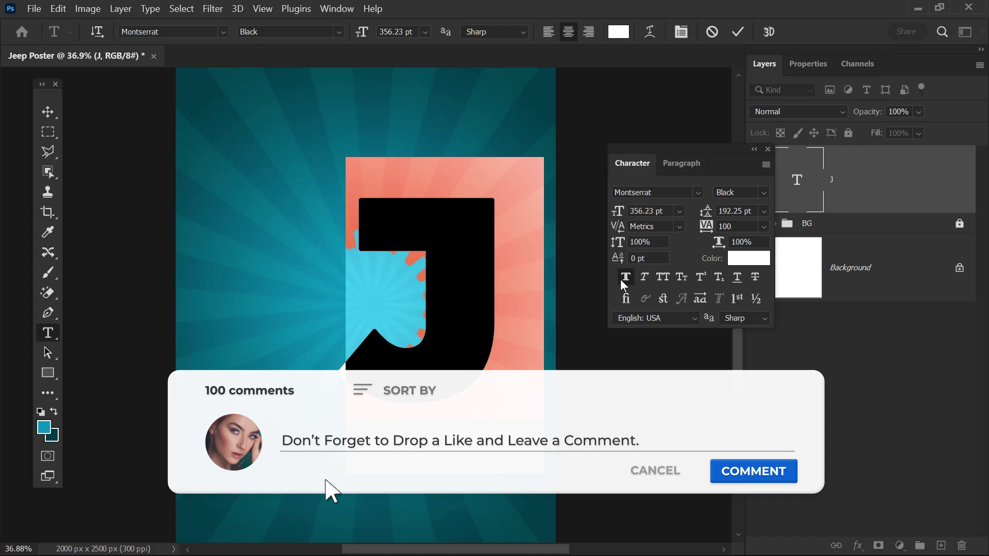
click(738, 31)
click(767, 148)
key(ctrl+t)
drag(512, 161, 543, 137)
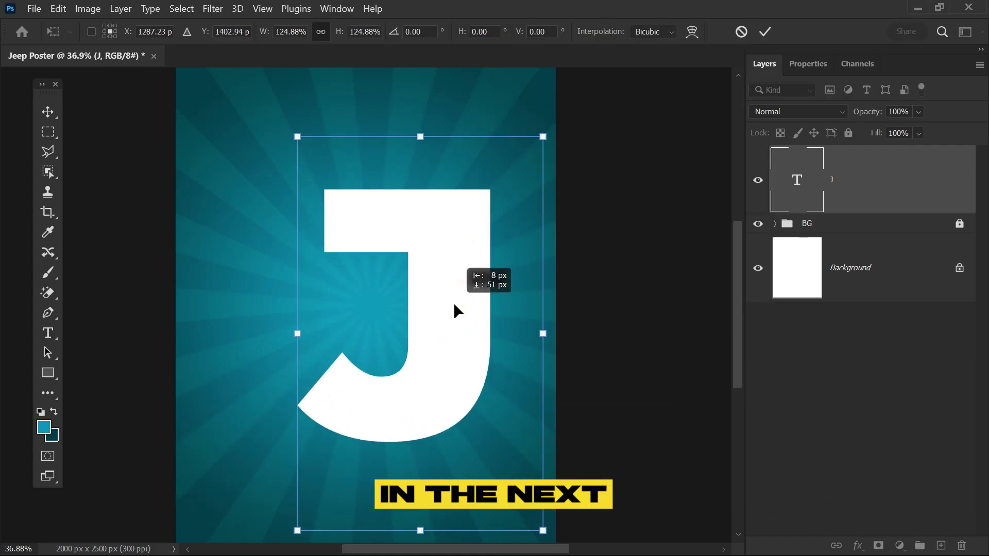
key(Return)
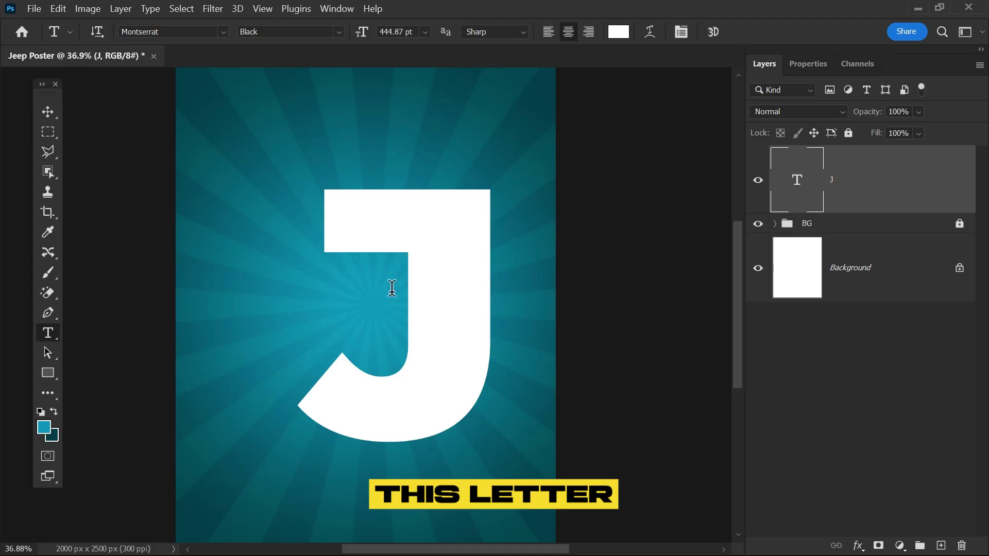
Start a Place Embedded and select the Forest image
click(42, 10)
click(137, 314)
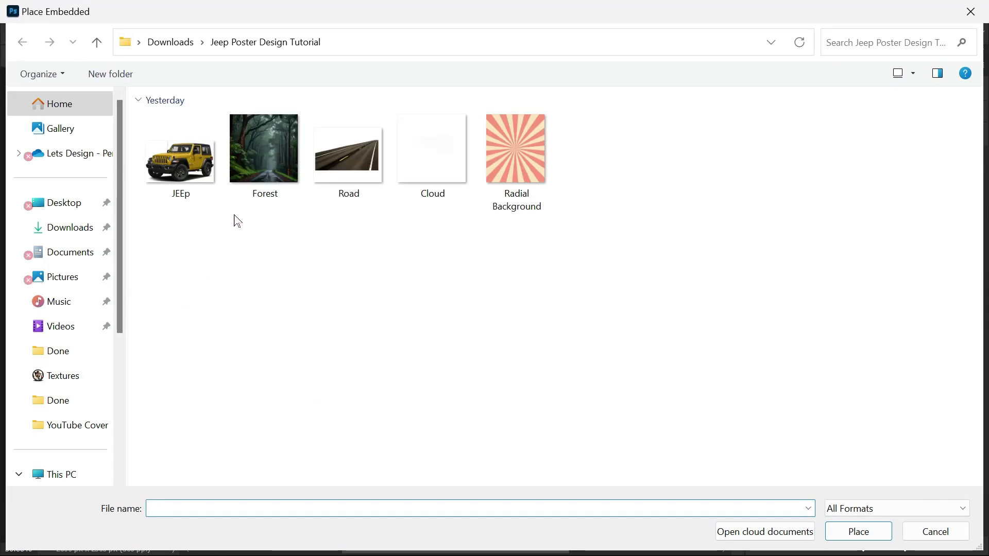
click(268, 159)
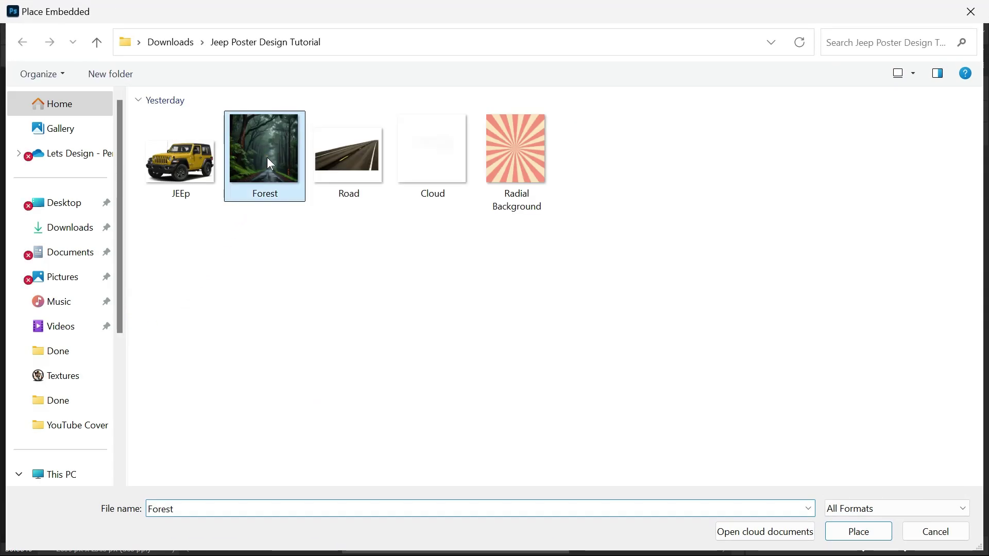
Place the Forest photo flipped horizontally at 49% opacity, positioned over the J
double_click(267, 157)
right_click(391, 366)
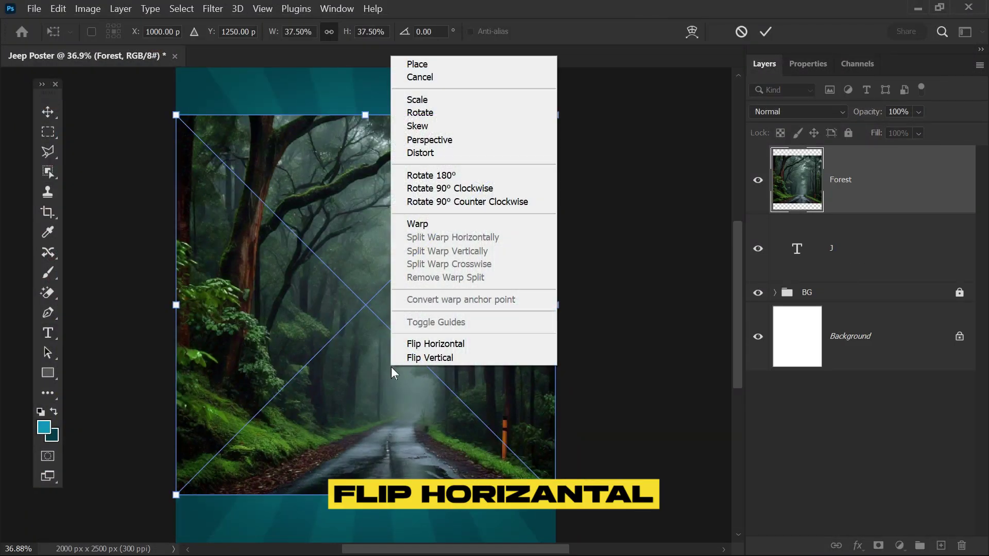
click(438, 343)
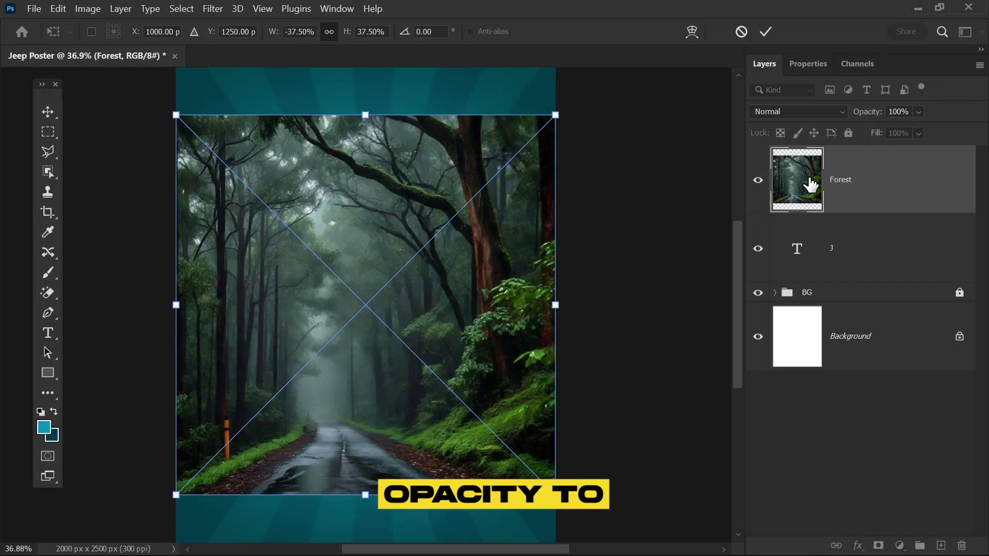
drag(874, 118, 835, 116)
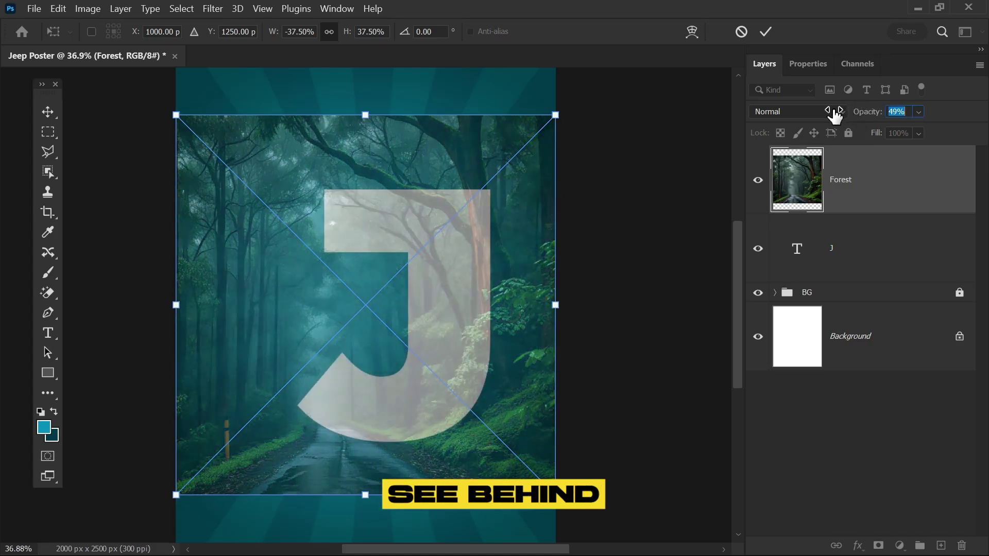
drag(475, 296, 431, 251)
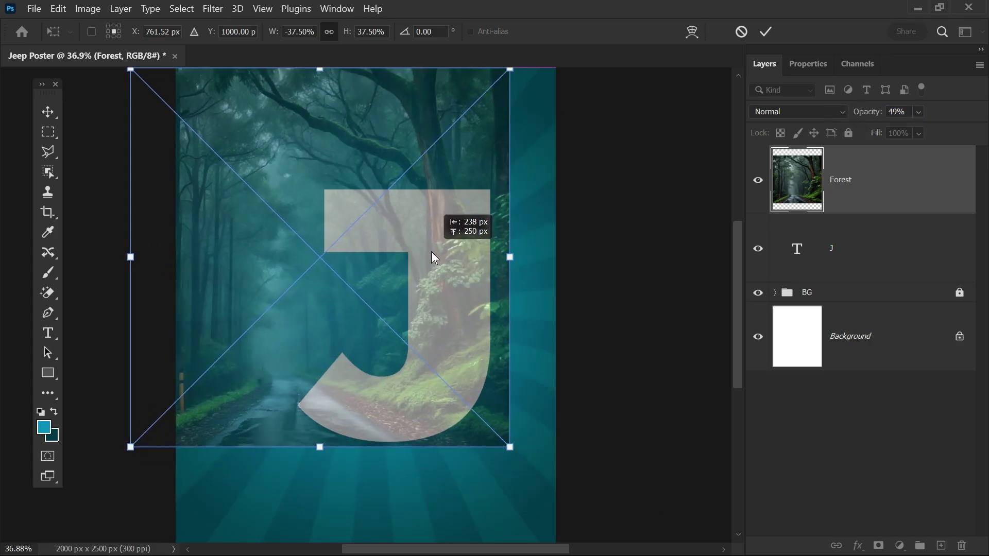
drag(433, 267, 440, 324)
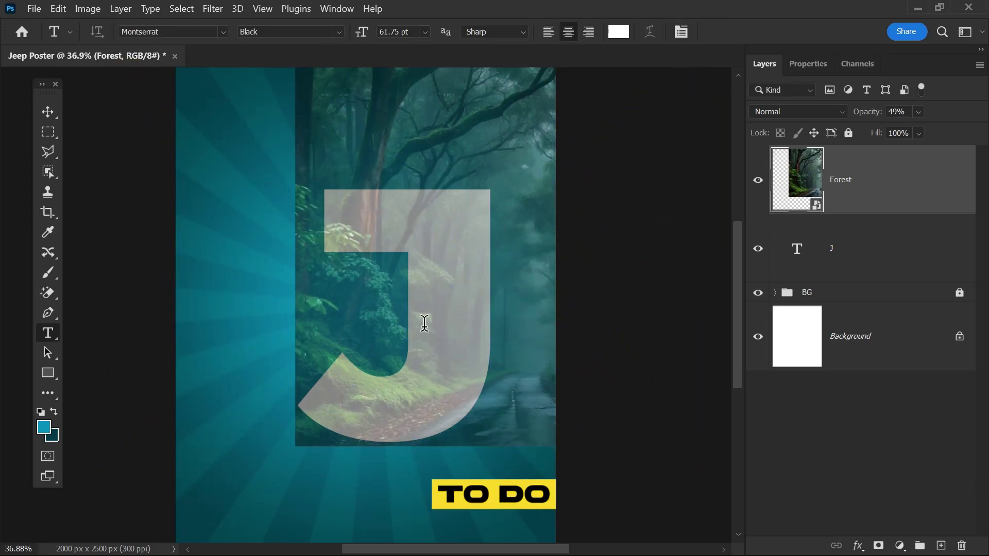
Clip the Forest layer into the J and restore it to 100% opacity
right_click(937, 181)
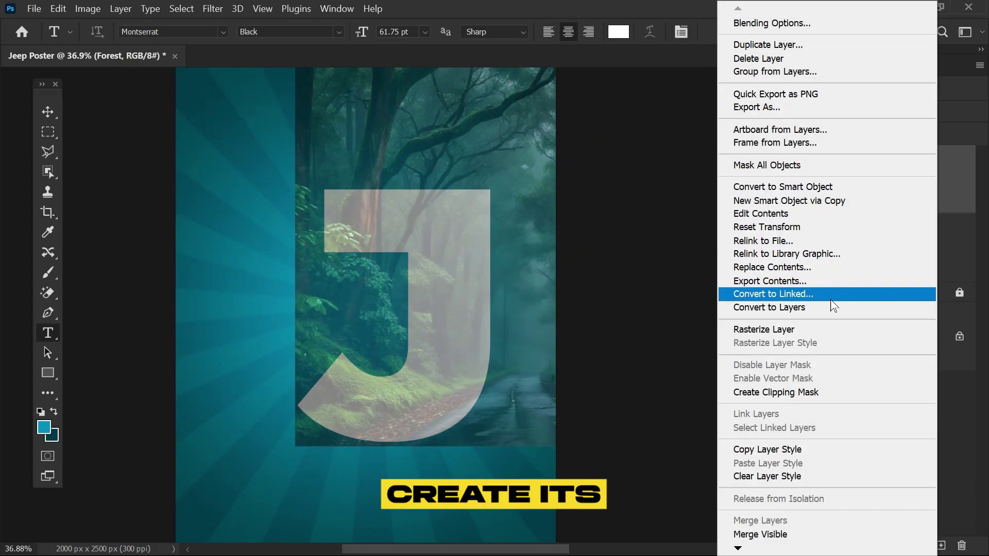
click(813, 391)
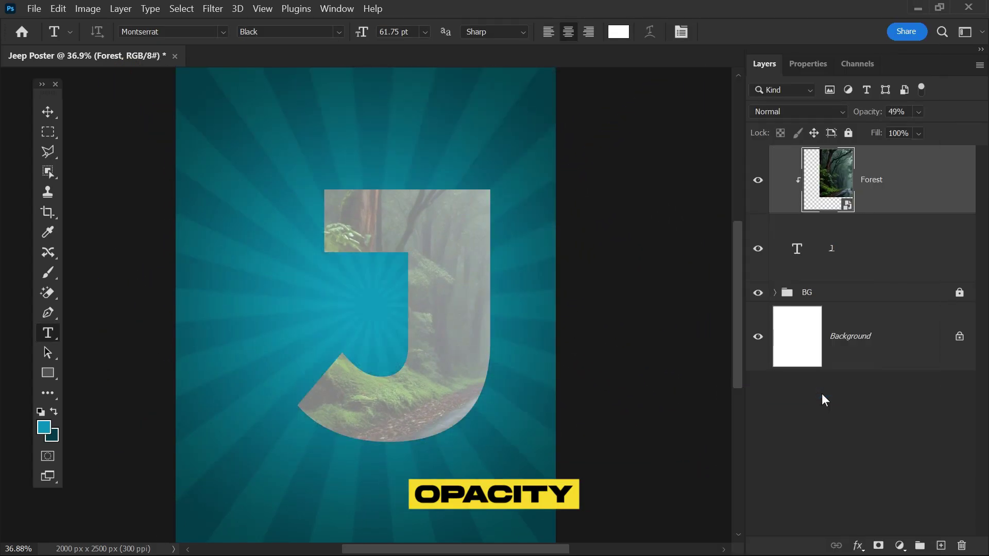
drag(977, 122, 978, 122)
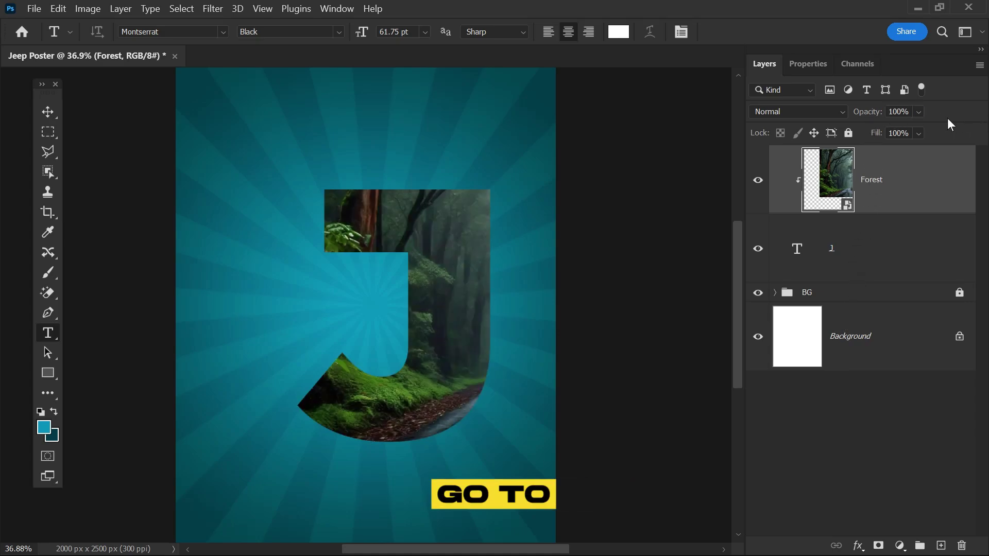
Place the Road image embedded, enlarged and moved into the J's lower curve
click(34, 10)
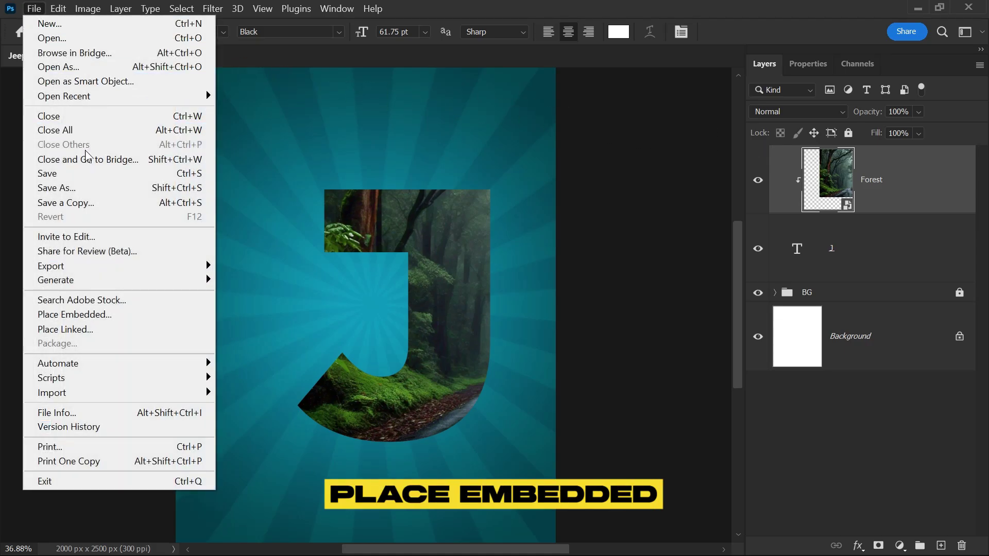
click(126, 314)
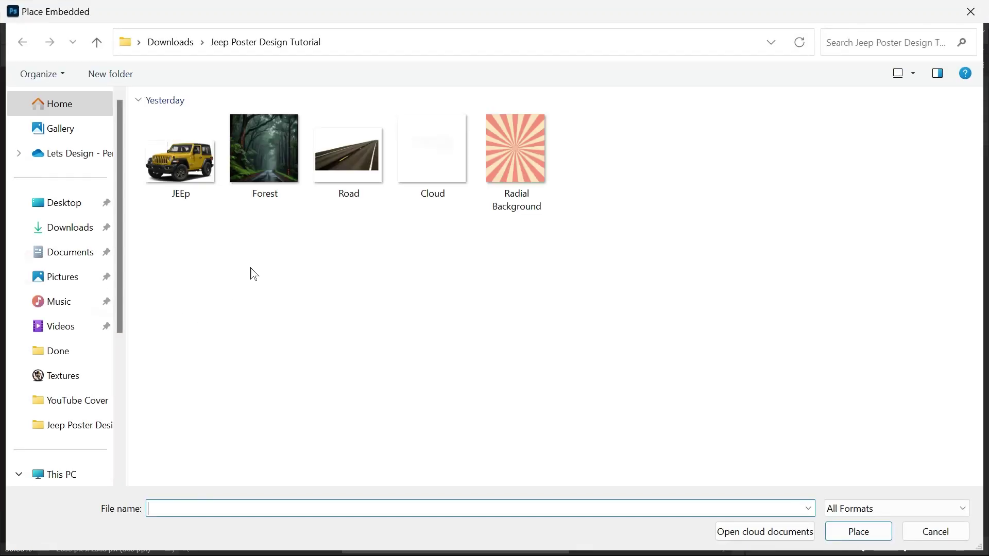
double_click(350, 158)
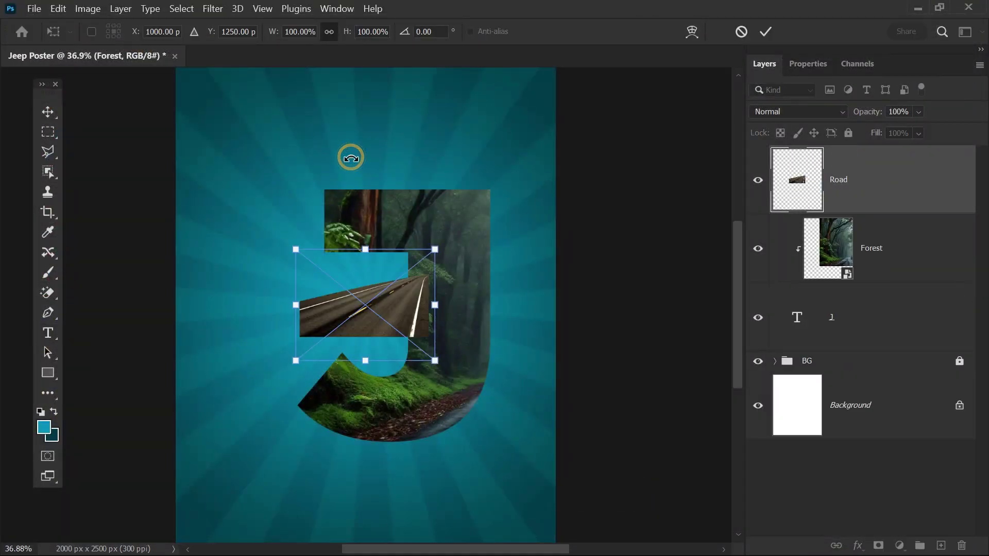
drag(357, 323, 386, 426)
drag(463, 360, 510, 322)
mouse_move(488, 373)
mouse_down()
mouse_move(472, 376)
mouse_move(480, 383)
mouse_up()
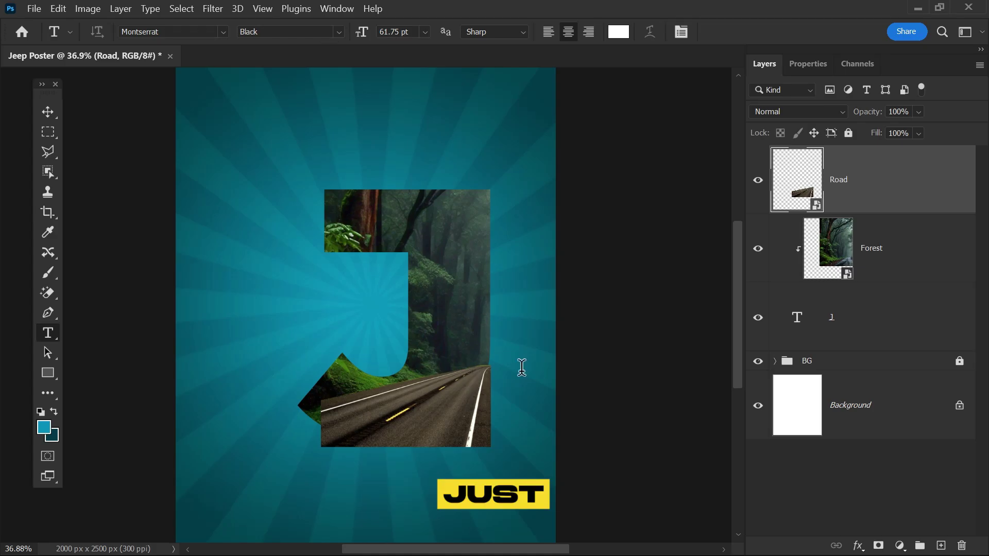
Create a clipping mask so the Road shows only inside the J
right_click(925, 194)
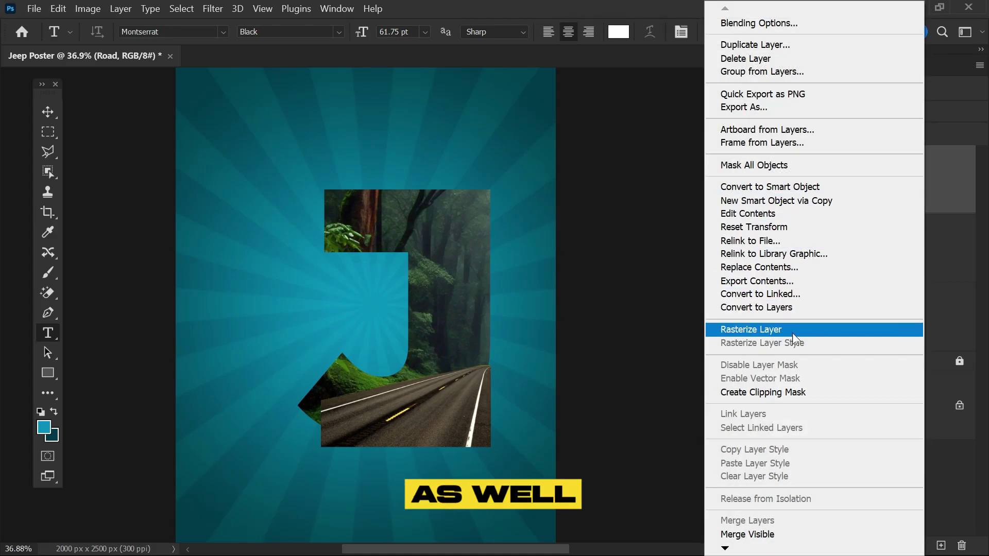
click(805, 391)
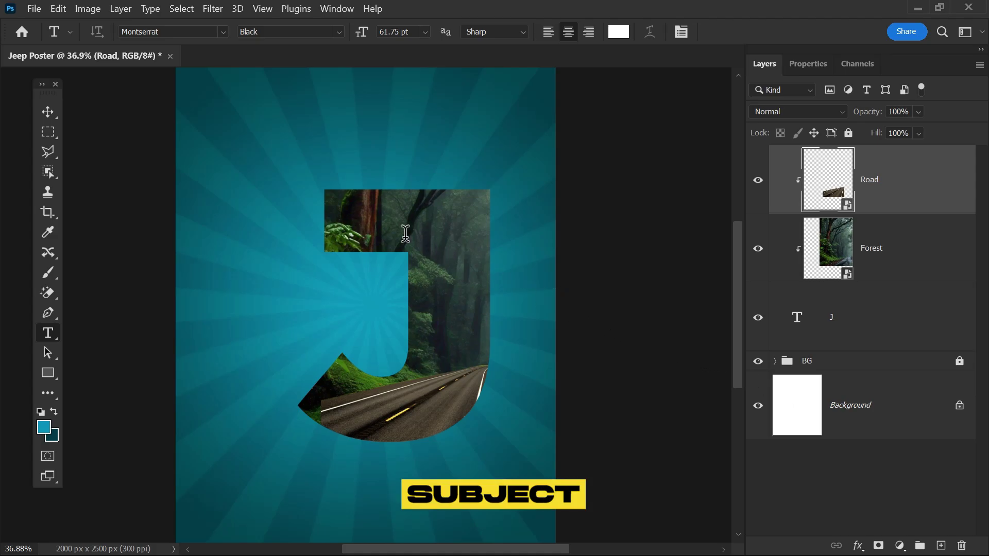
click(34, 9)
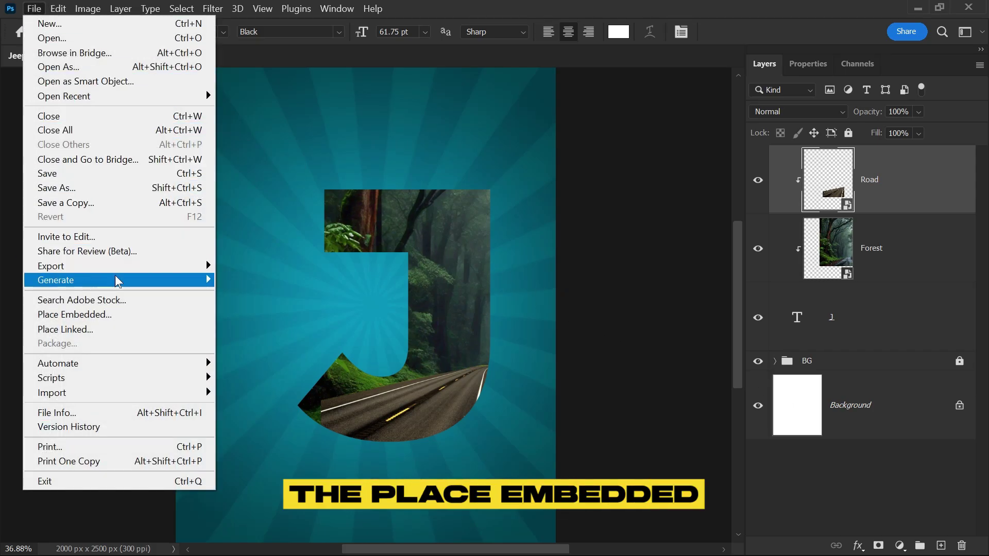
Place the JEEp image at about 47% size over the bottom curve of the J
click(123, 313)
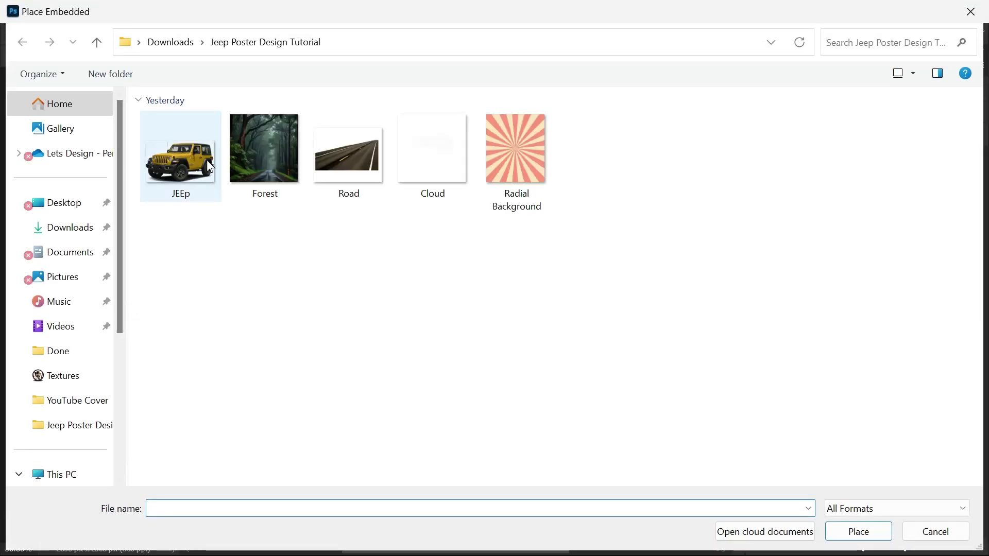
double_click(207, 161)
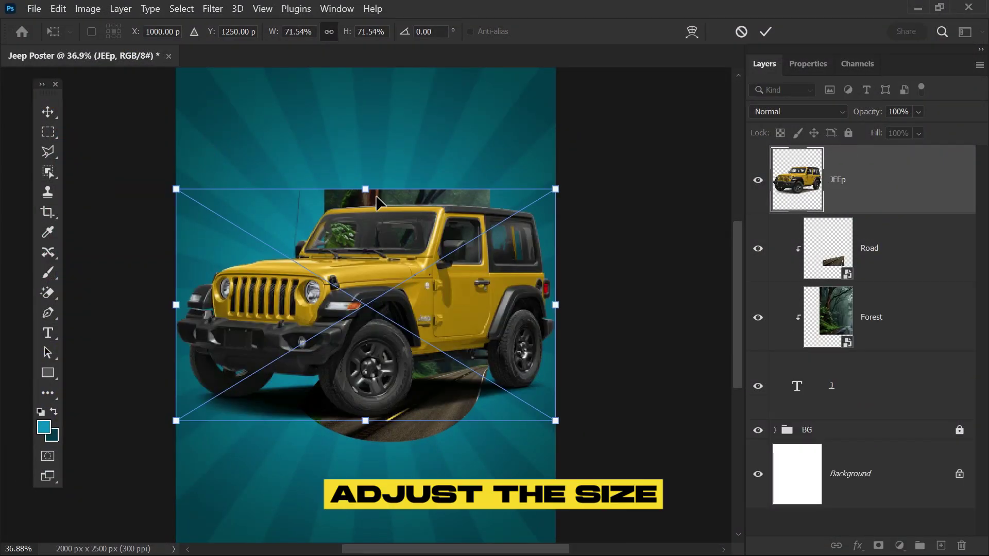
drag(365, 189, 349, 274)
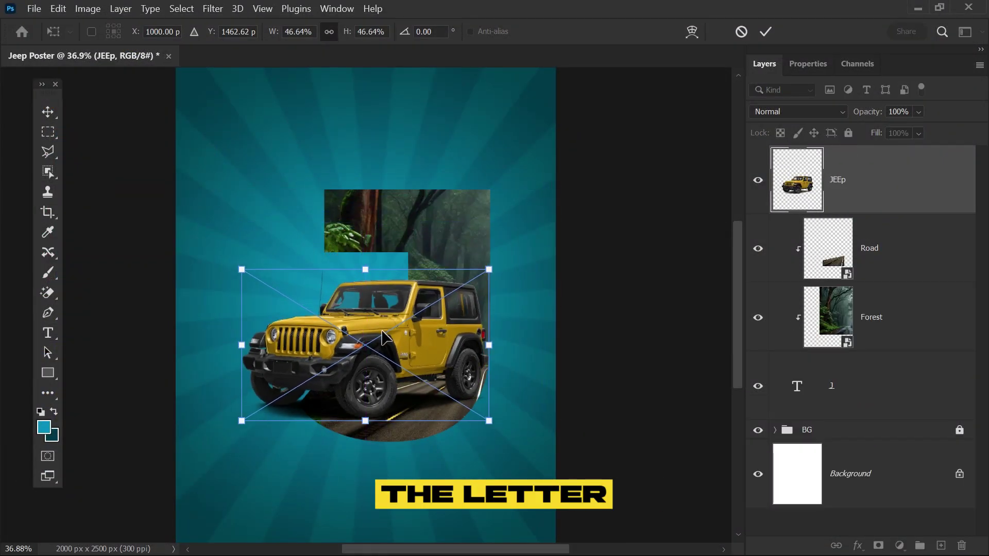
drag(393, 350, 406, 364)
key(Return)
key(t)
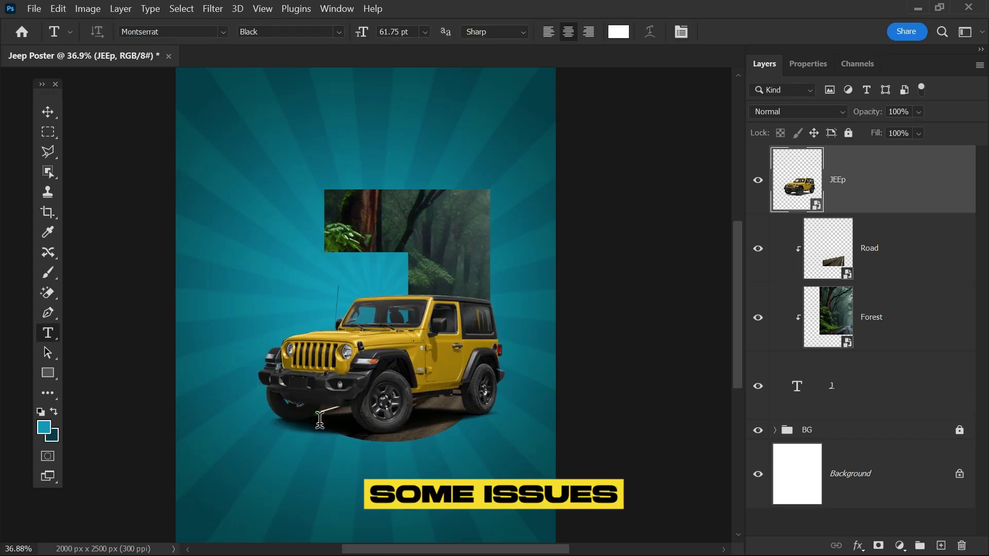
Stretch the Road layer wider to the left, to about 131.2%
click(917, 279)
key(ctrl+t)
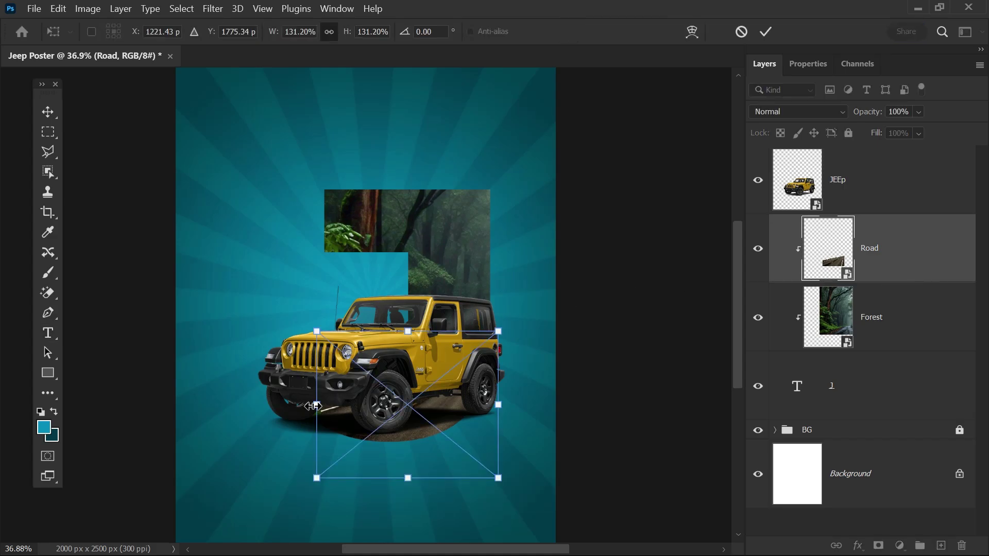
drag(316, 406, 298, 406)
key(Return)
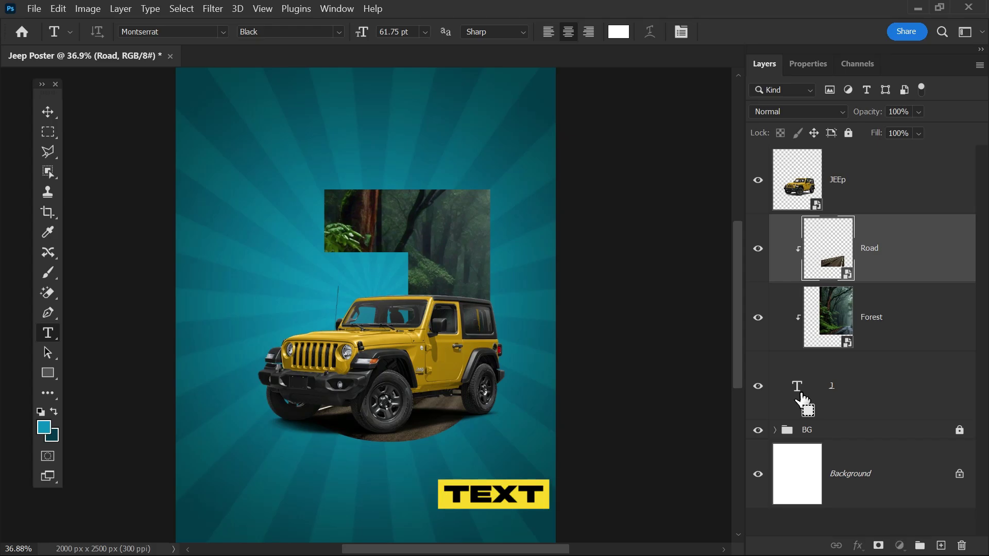
Give the JEEp layer an inverted J-shaped layer mask from the letter's selection
ctrl+click(801, 395)
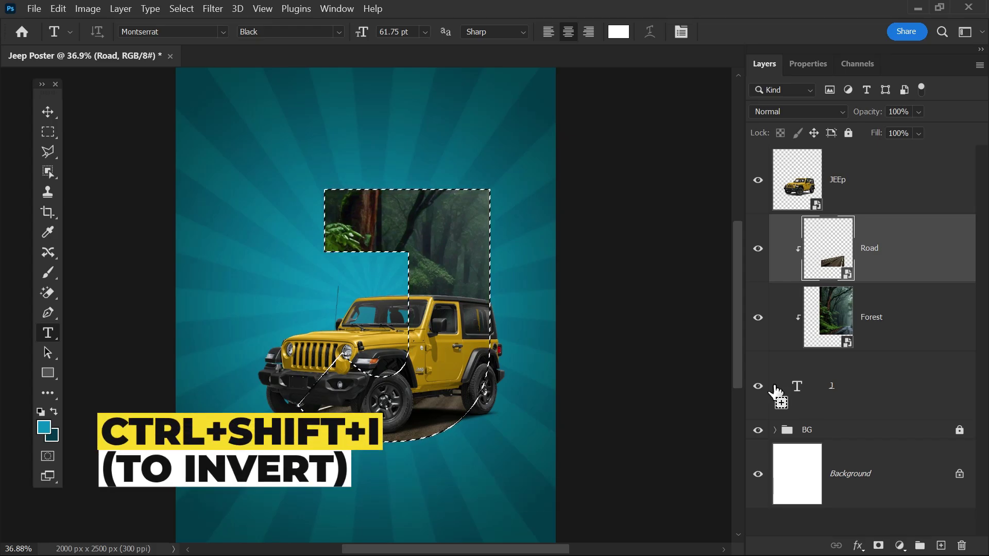
key(ctrl+shift+i)
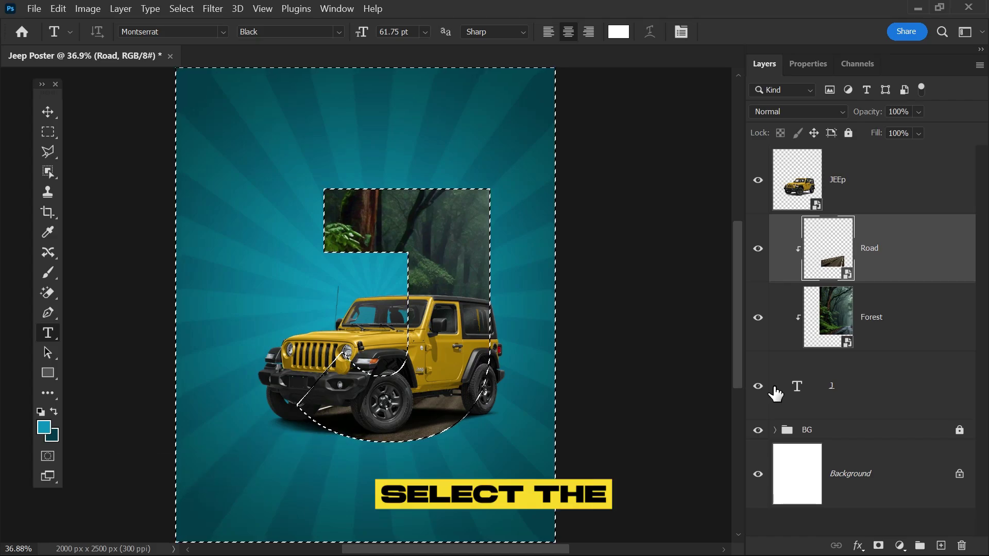
click(880, 169)
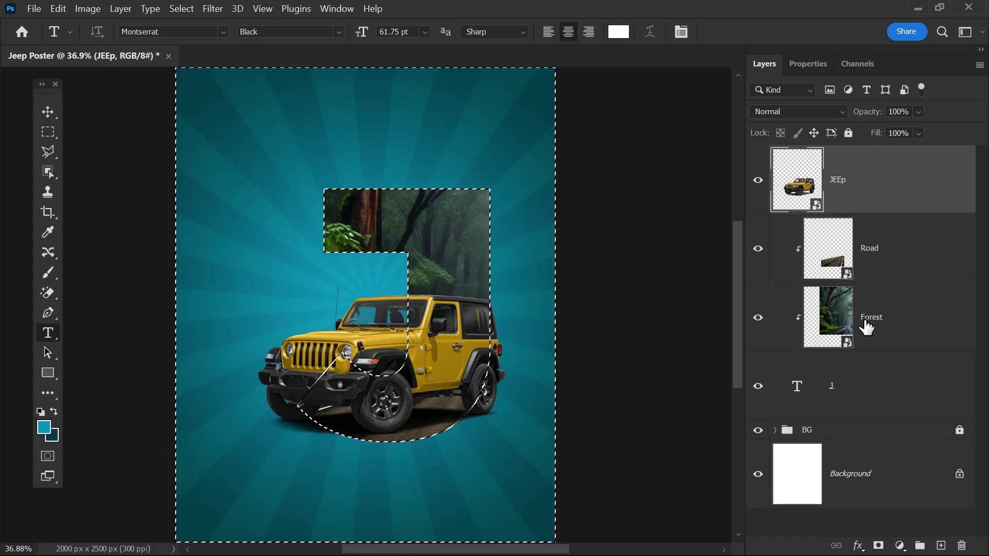
click(879, 546)
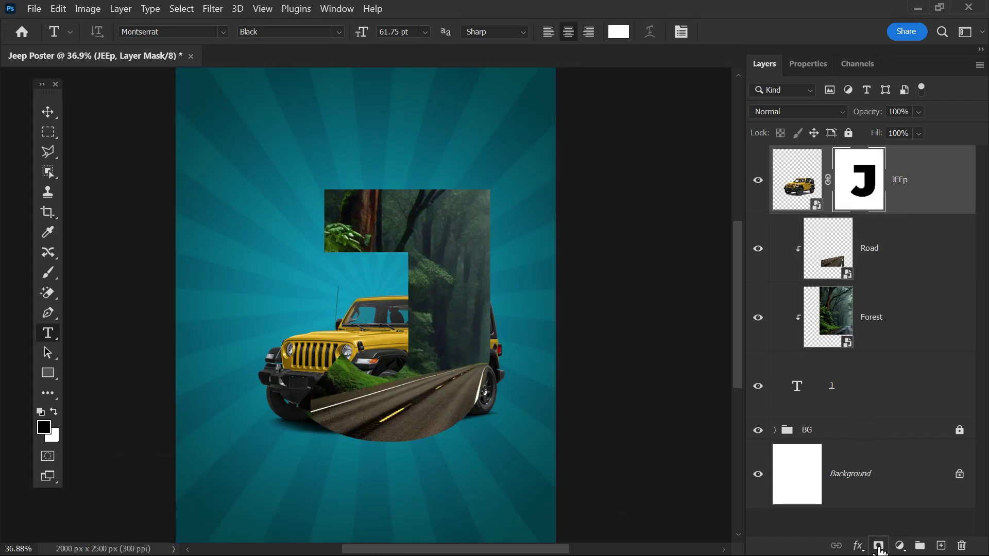
key(ctrl+i)
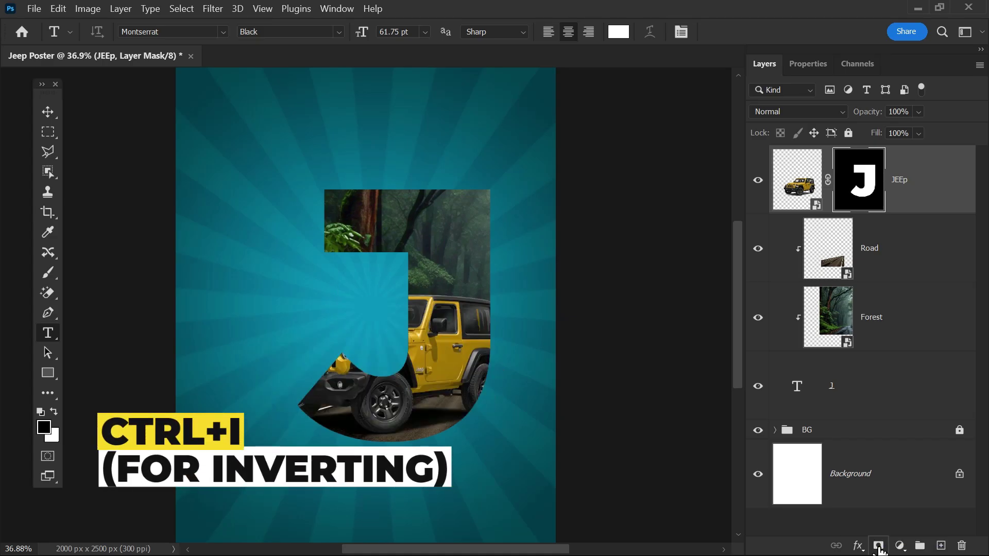
Paint white on the mask with a large soft brush to reveal the jeep's front
click(54, 272)
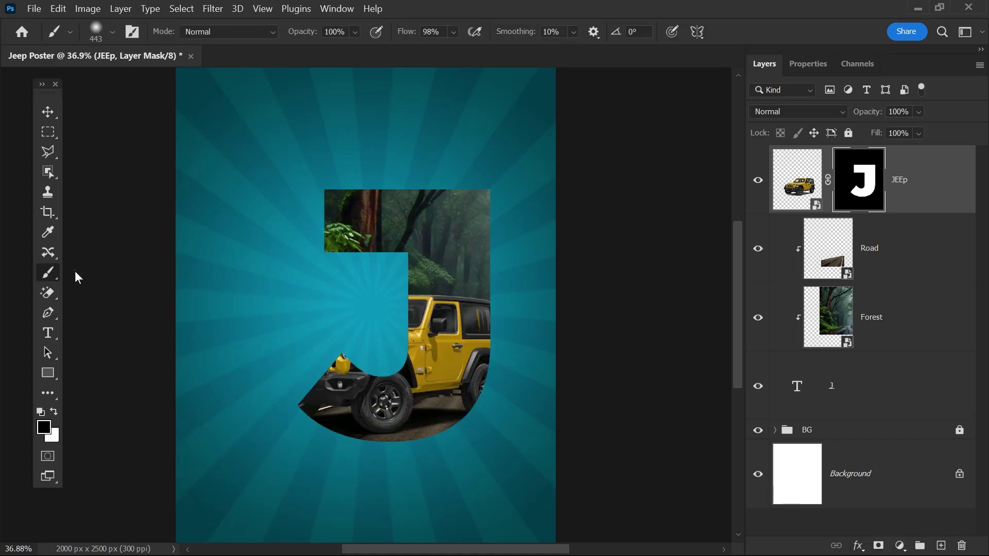
drag(266, 294, 274, 352)
drag(252, 517, 294, 270)
key(x)
mouse_move(364, 320)
mouse_down()
mouse_move(317, 341)
mouse_move(303, 386)
mouse_move(369, 379)
mouse_move(371, 340)
mouse_up()
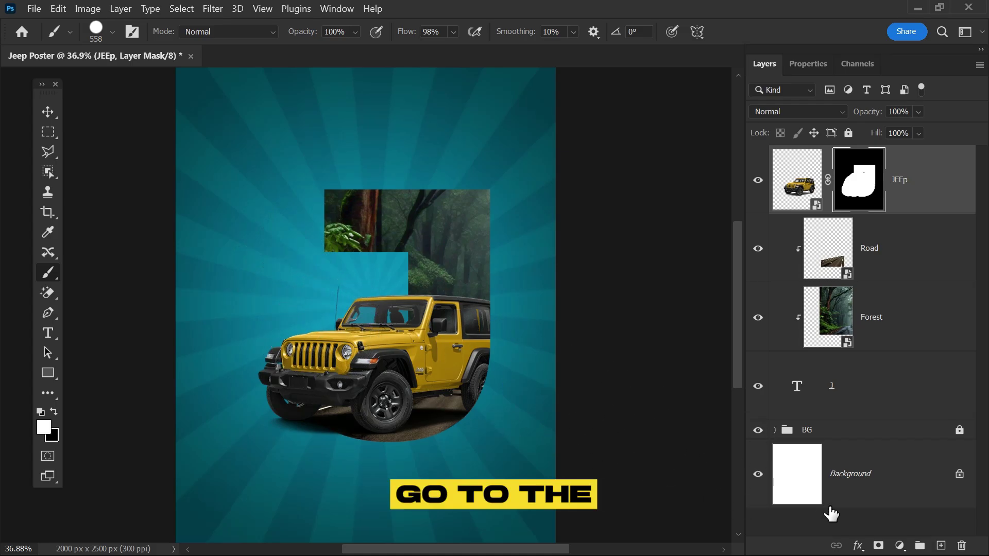
Add a Hue/Saturation adjustment clipped to JEEp with Hue about +149, turning the jeep teal
click(900, 546)
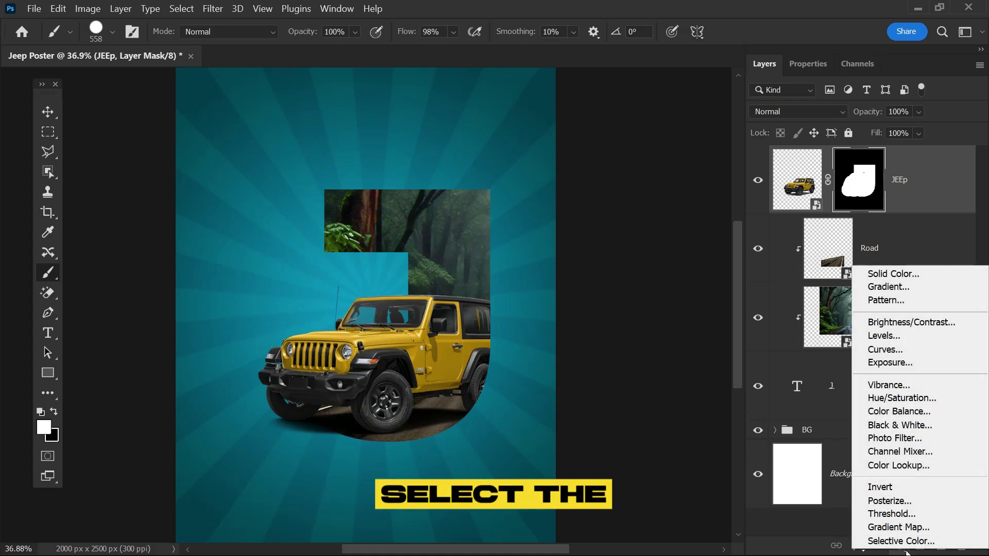
click(953, 398)
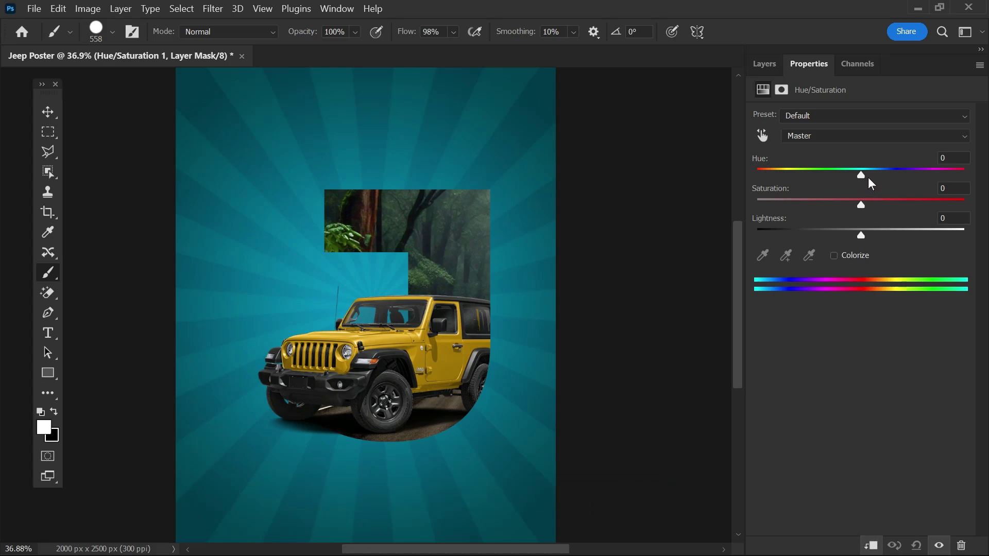
drag(867, 175, 955, 162)
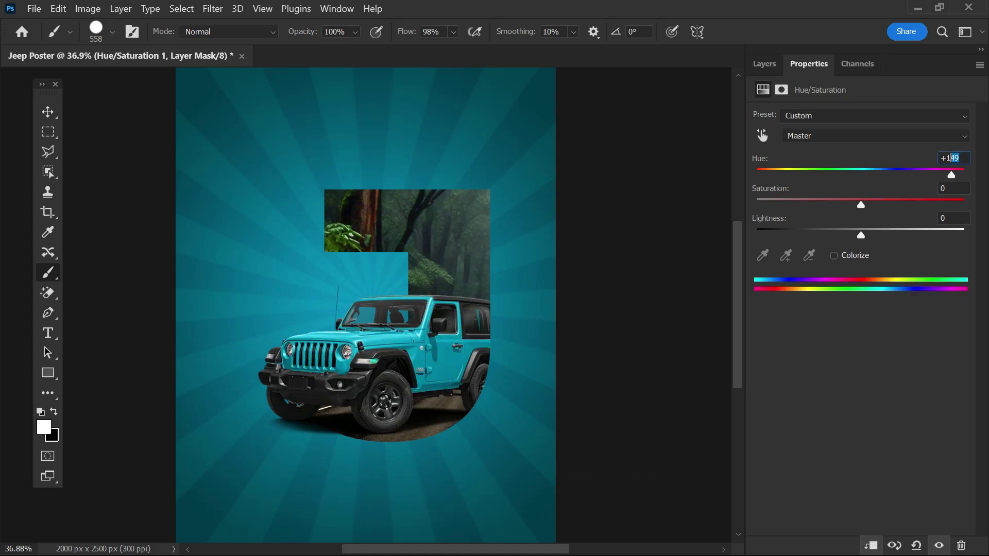
click(765, 63)
Paint a small soft white glow over one jeep headlight on a new layer
key(z)
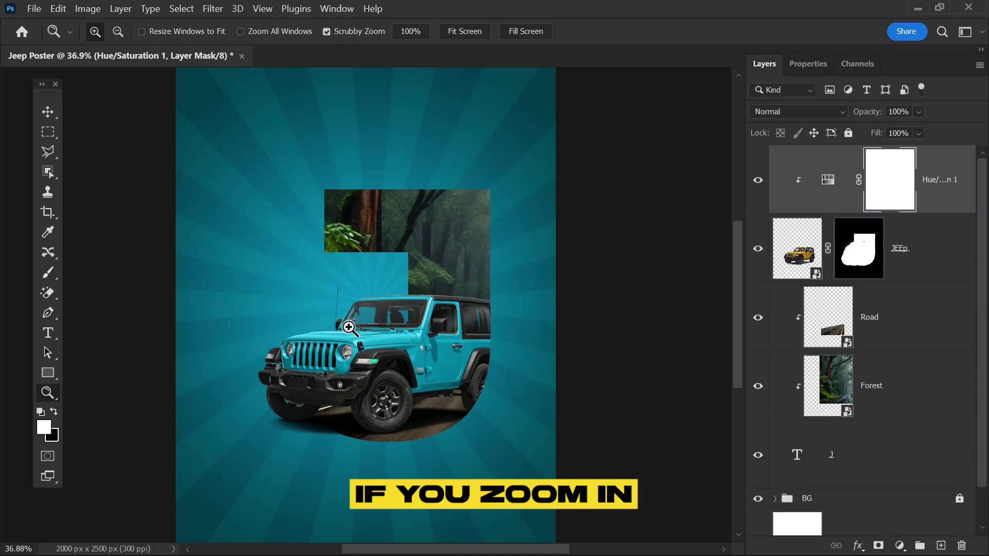
click(319, 358)
click(369, 357)
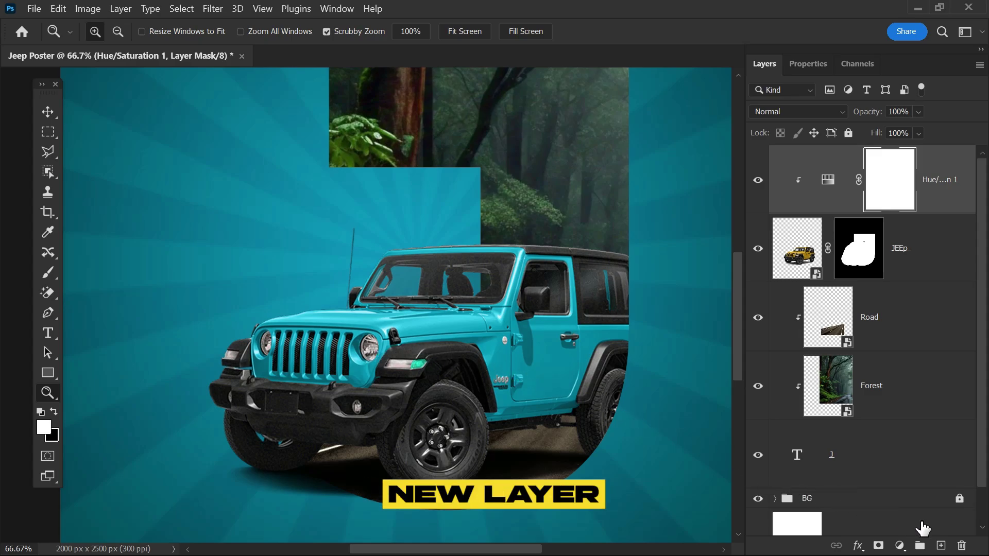
click(941, 546)
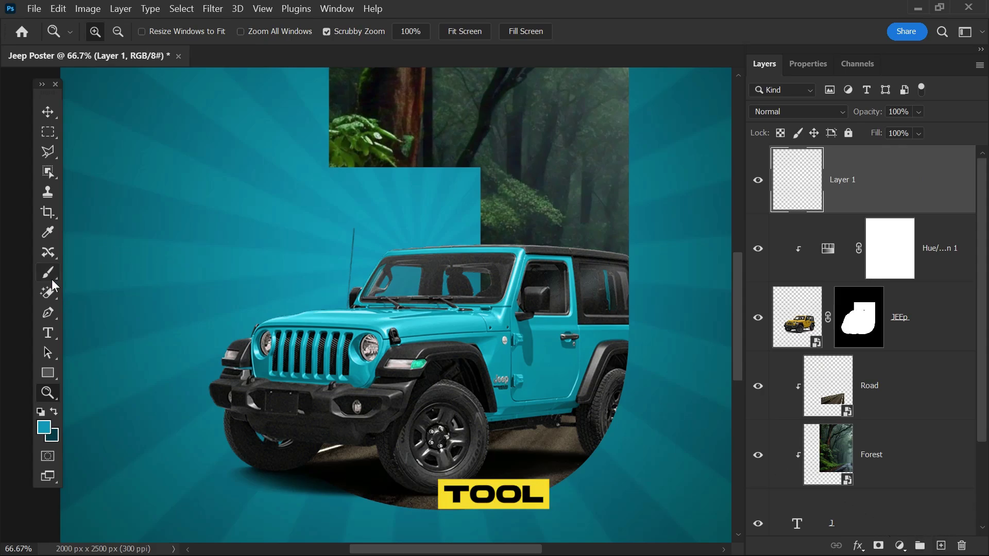
drag(48, 273, 99, 269)
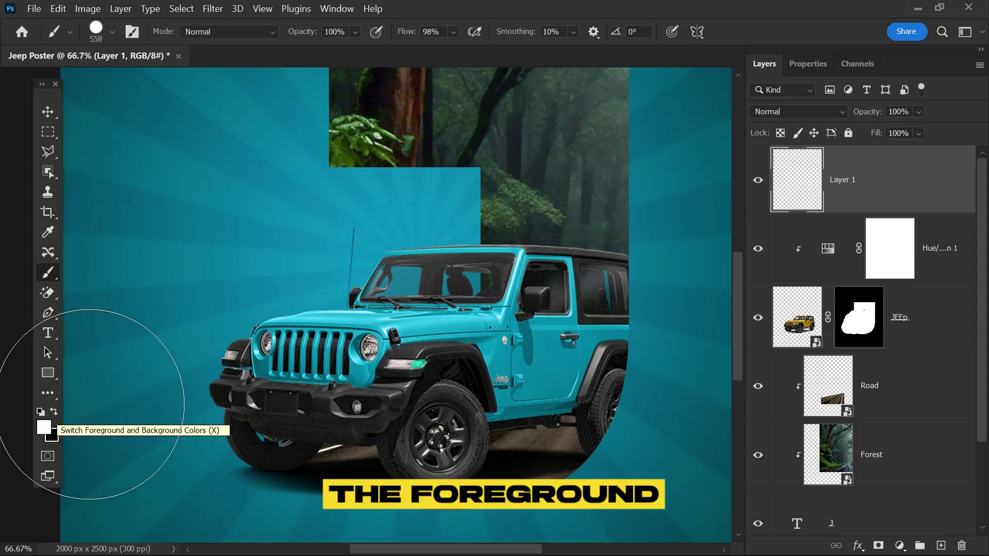
drag(384, 335, 312, 330)
mouse_move(278, 271)
mouse_down()
mouse_move(354, 467)
mouse_move(368, 348)
mouse_up()
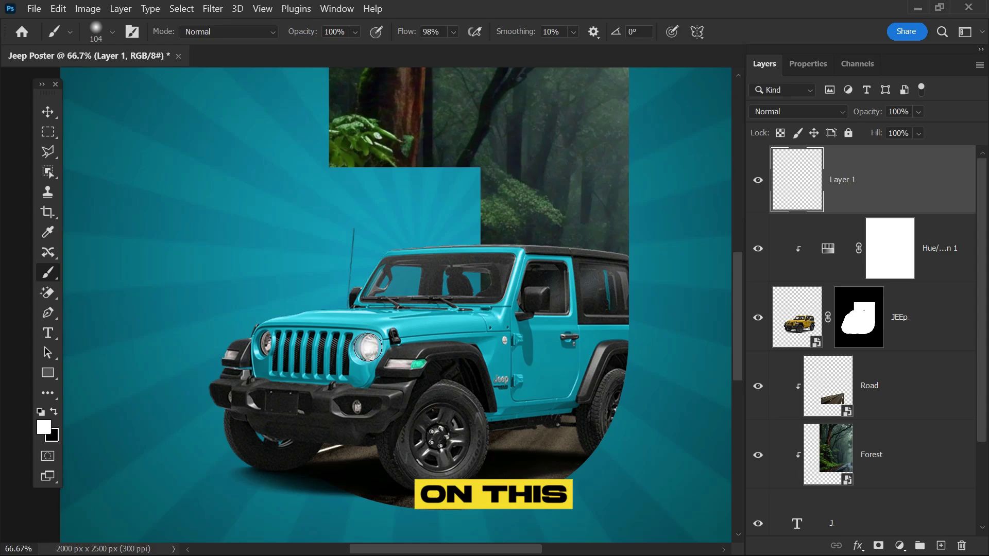
click(368, 348)
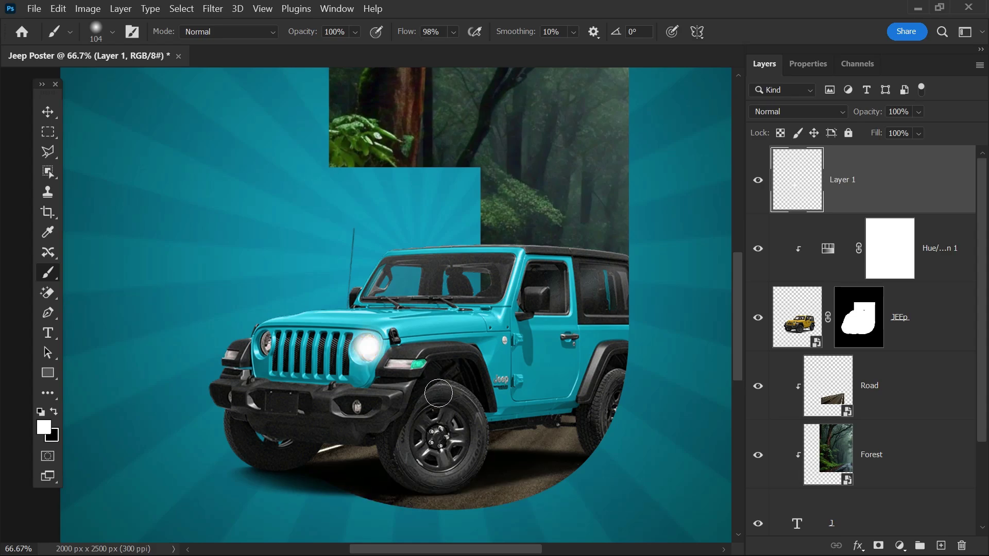
Paint a white glow onto the left headlight on a second new layer
click(941, 546)
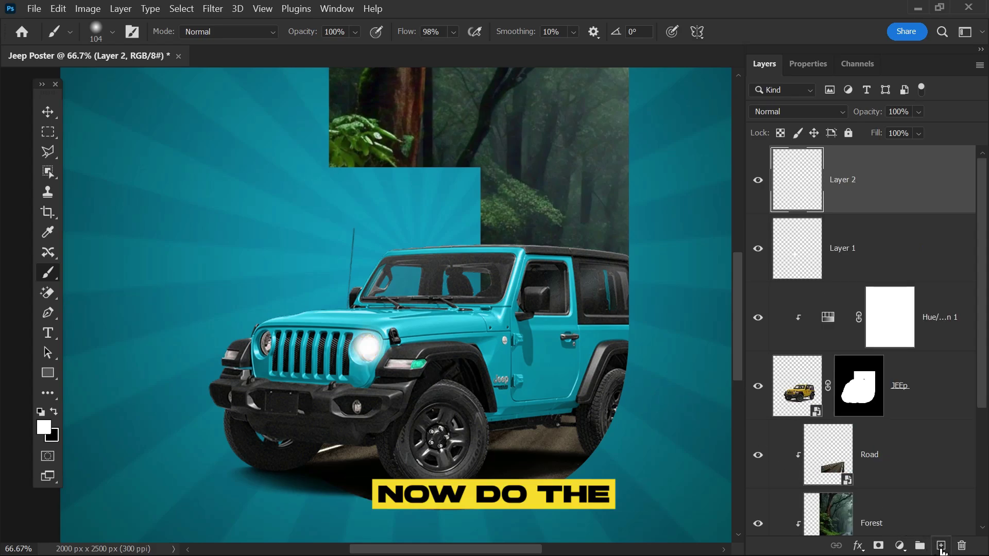
key(alt)
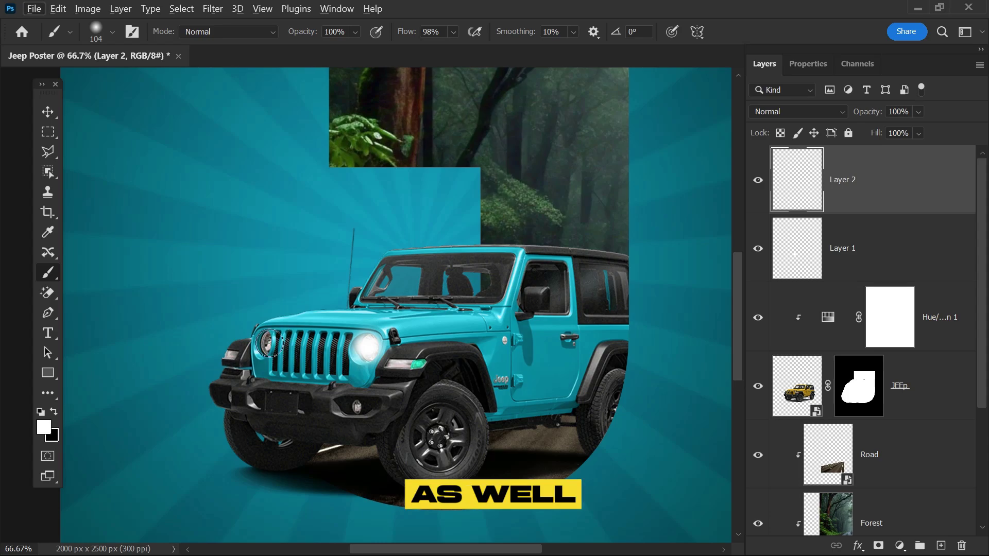
key(bracketleft)
click(269, 344)
Group the two glow layers and lower the group's opacity to 85%
ctrl+click(940, 265)
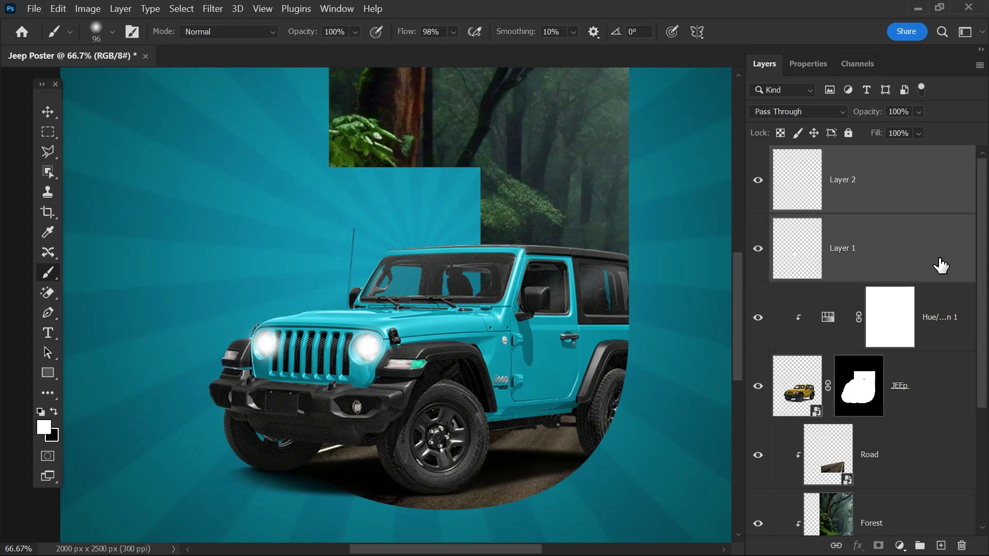
key(ctrl+g)
key(ctrl+0)
click(758, 155)
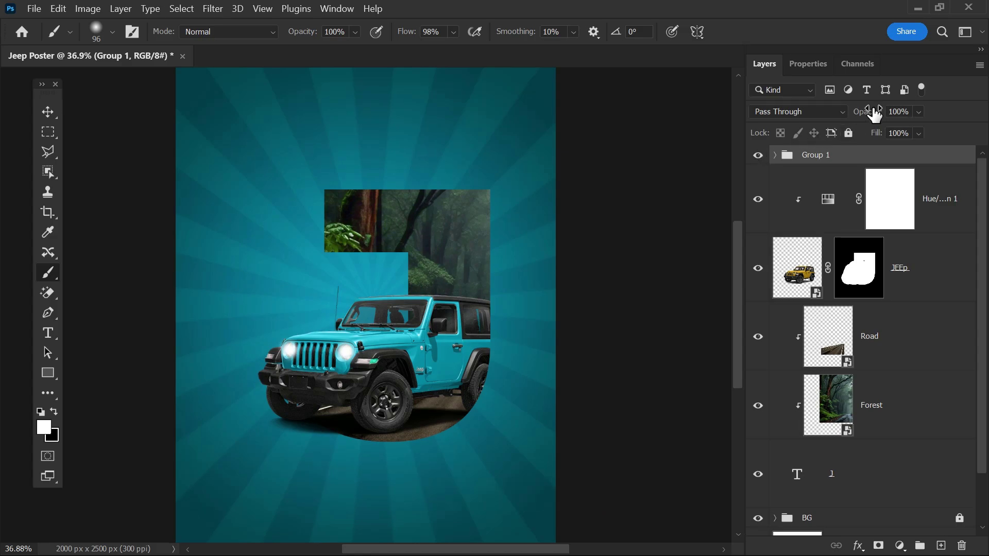
drag(875, 114, 867, 116)
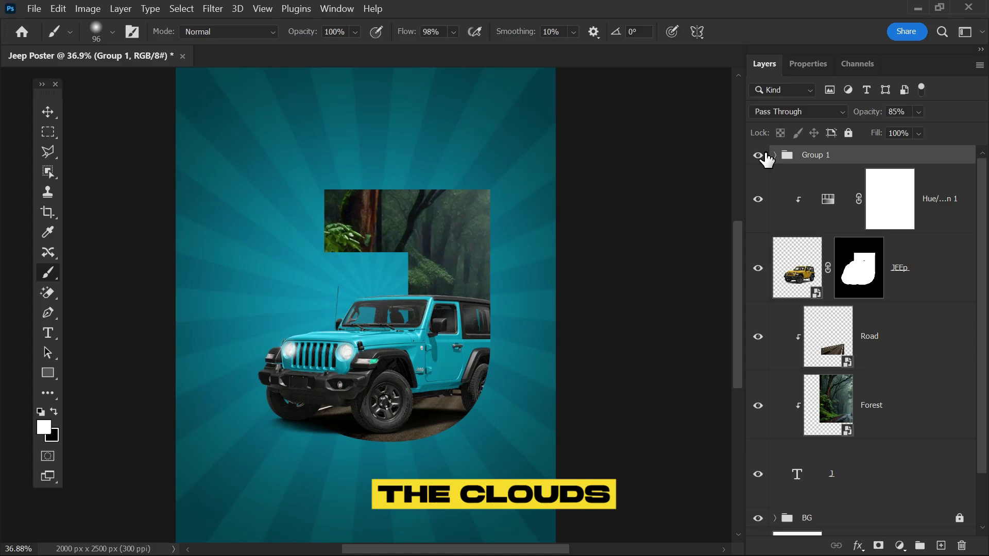
Embed the Cloud image, scaled to about 17%, at the J's upper right
click(34, 8)
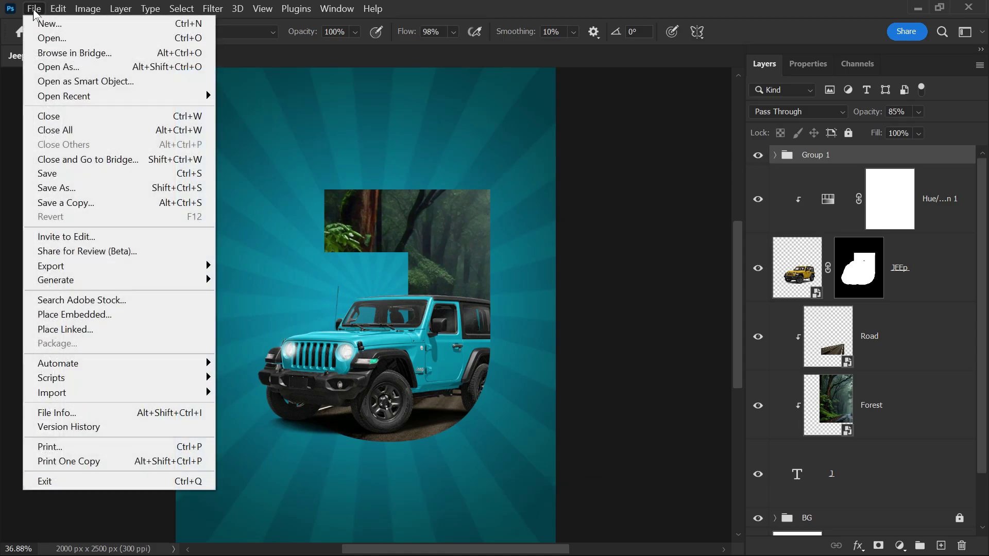
click(147, 315)
double_click(416, 179)
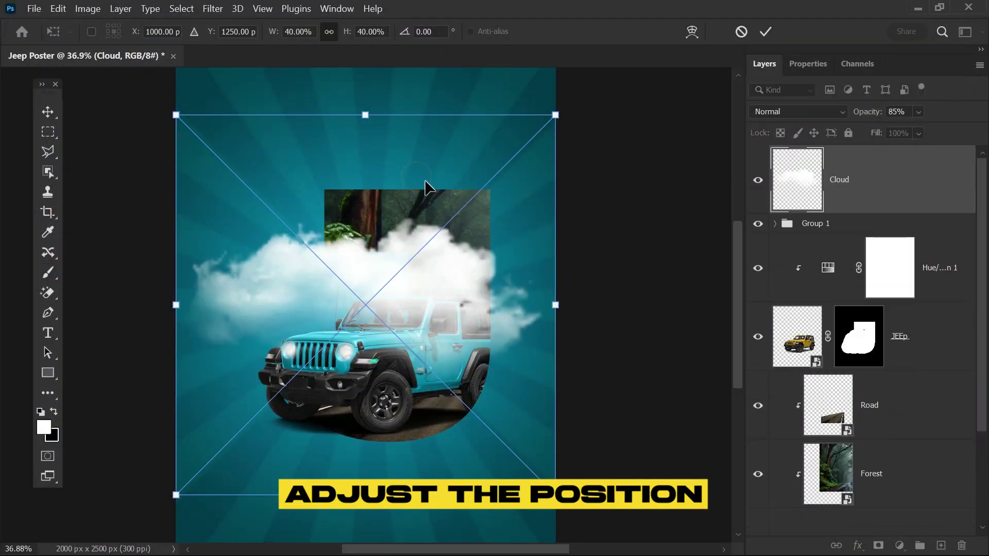
drag(427, 188, 477, 202)
drag(472, 283, 467, 264)
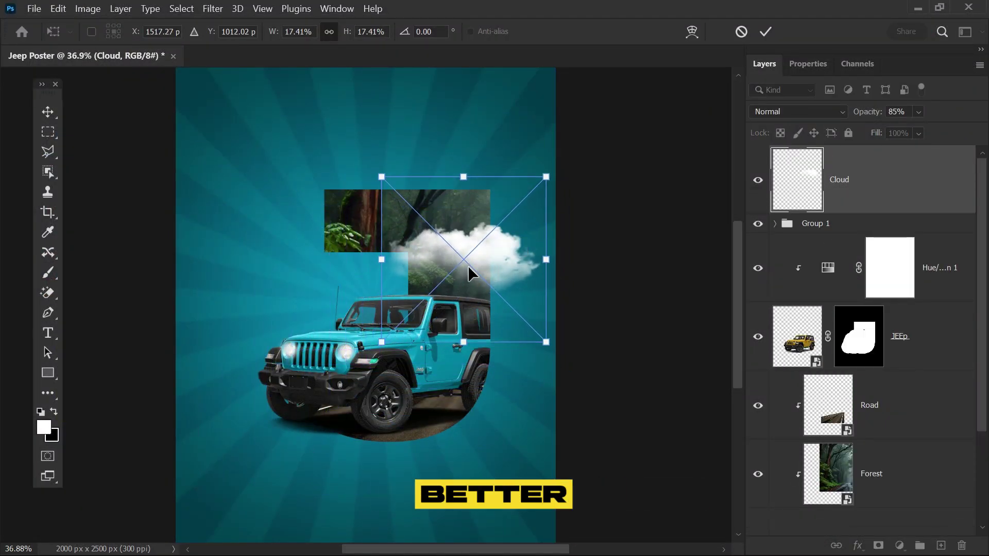
click(764, 33)
Duplicate the cloud and move the copy above the J's top left
key(ctrl+j)
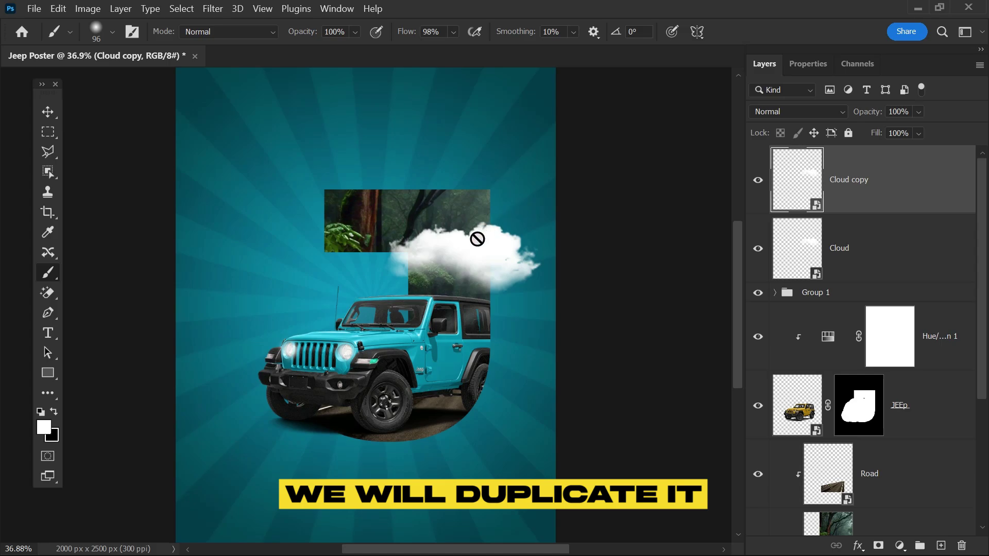
key(v)
drag(486, 249, 371, 187)
Move the Cloud layer below JEEp and shrink it near the J's right edge
click(453, 238)
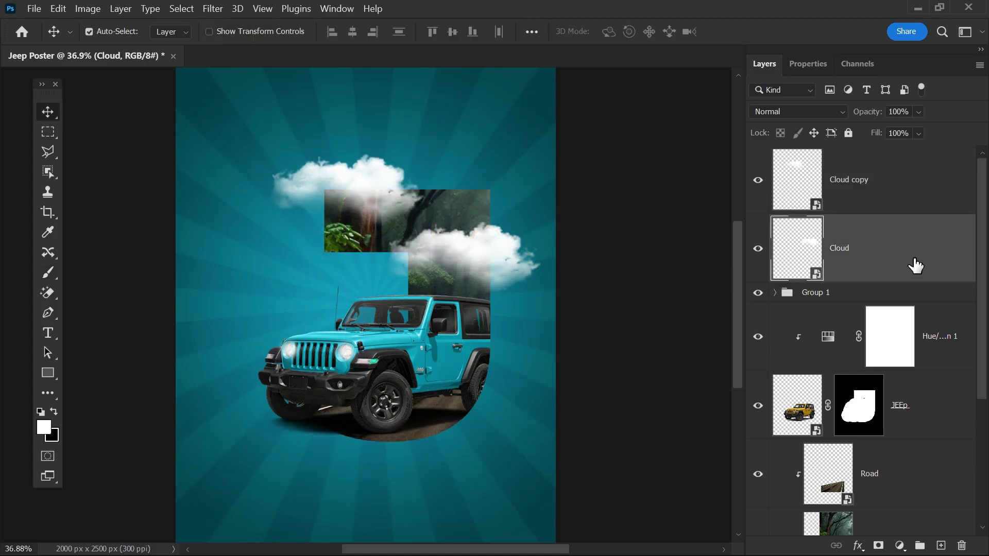
drag(916, 265, 920, 305)
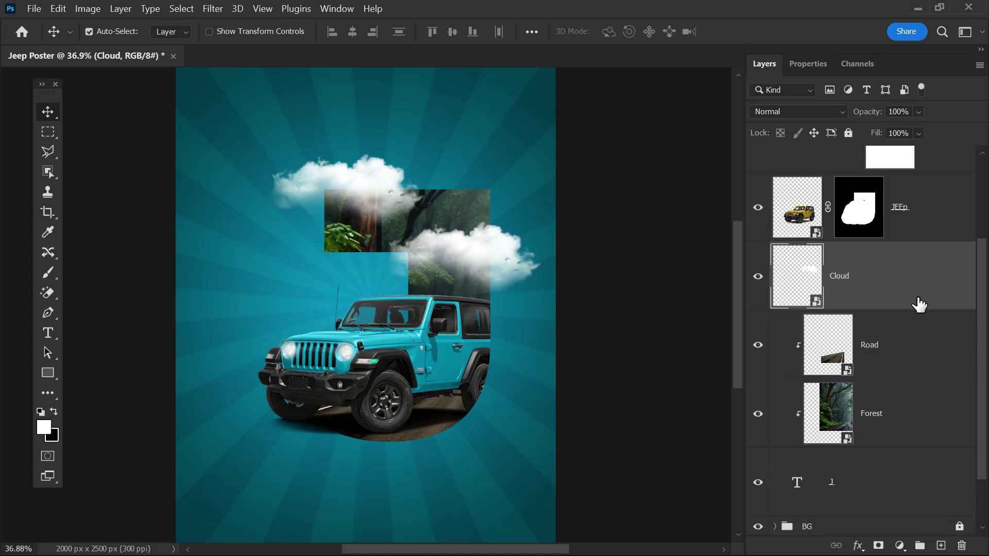
key(ctrl+t)
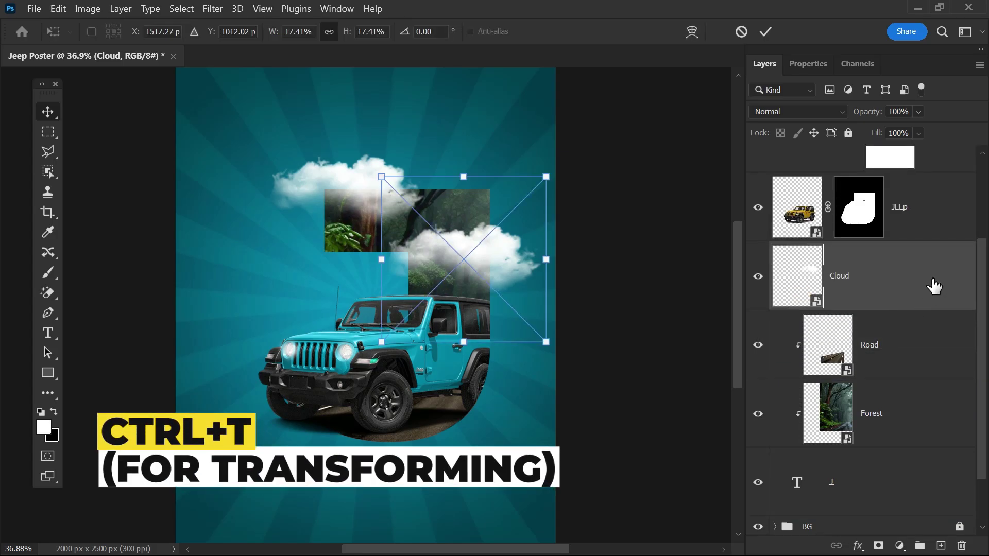
drag(382, 176, 444, 240)
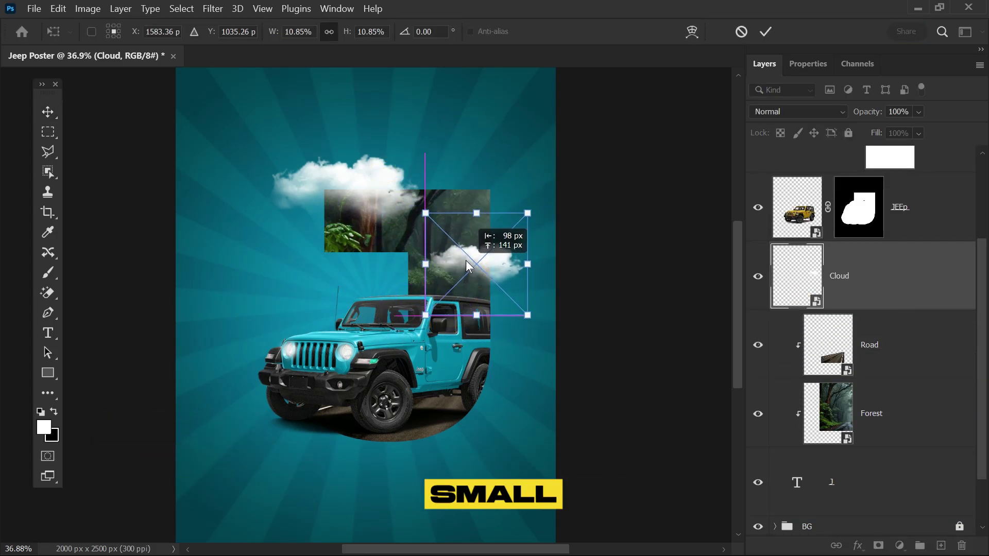
drag(485, 292, 466, 265)
key(Return)
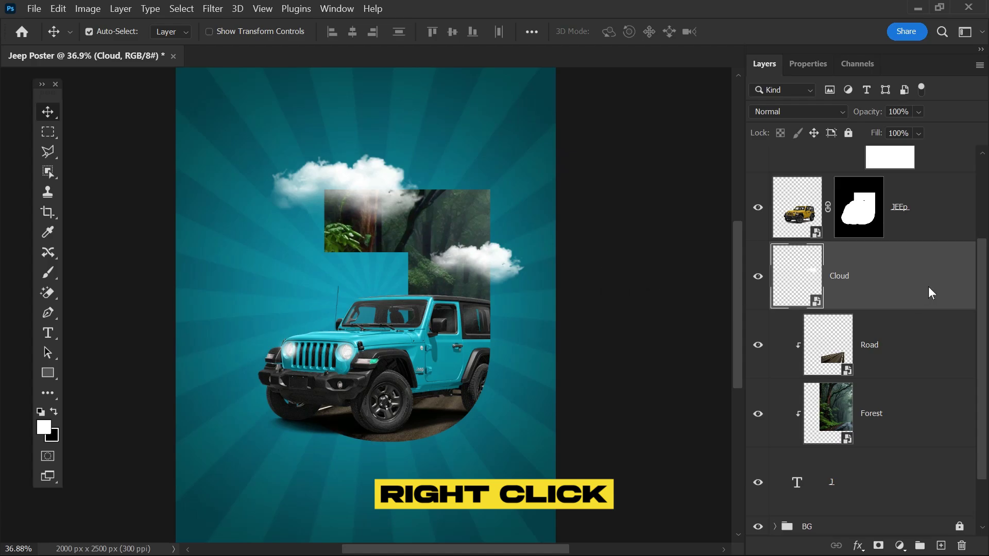
Clip the Cloud into the J letter and nudge it slightly up-left
right_click(928, 286)
click(833, 392)
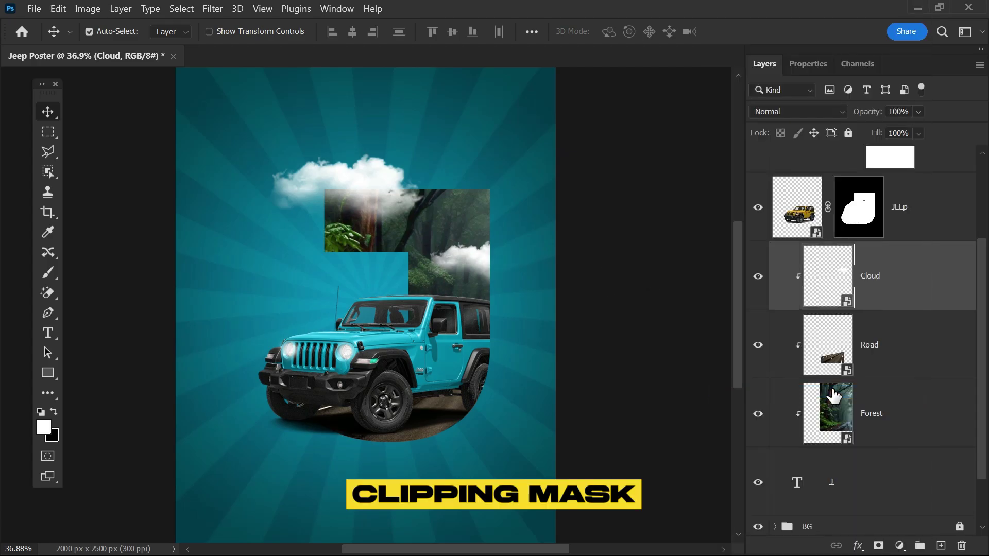
key(ctrl+t)
drag(470, 246, 467, 238)
key(Return)
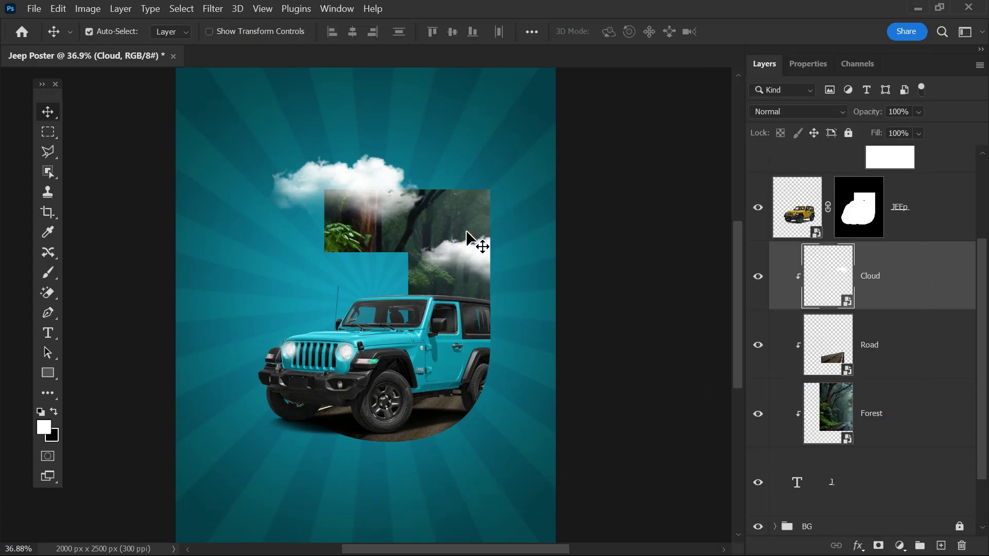
Group all the jeep, letter and cloud layers above BG
scroll(918, 327, up, 3)
click(913, 189)
scroll(898, 311, down, 5)
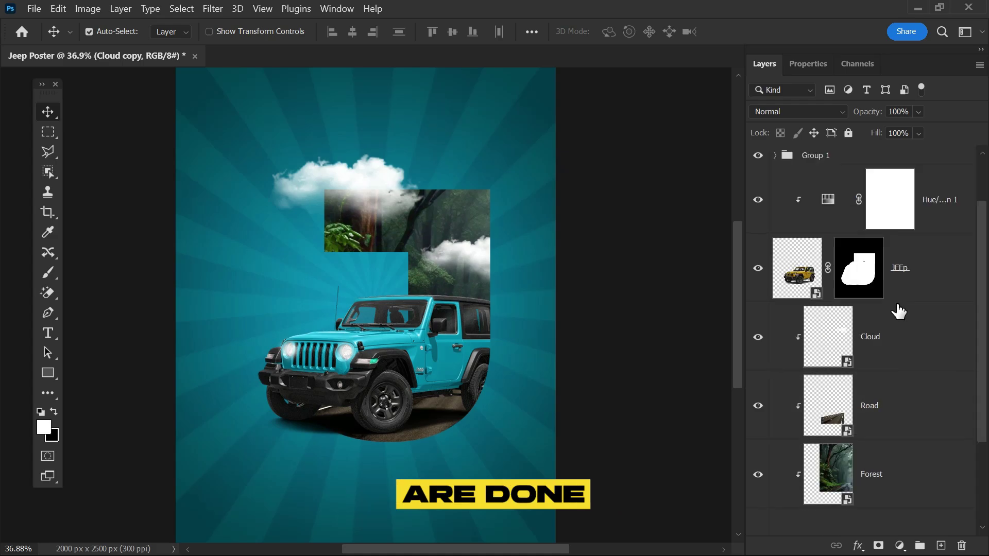
shift+click(882, 392)
key(ctrl+g)
click(759, 155)
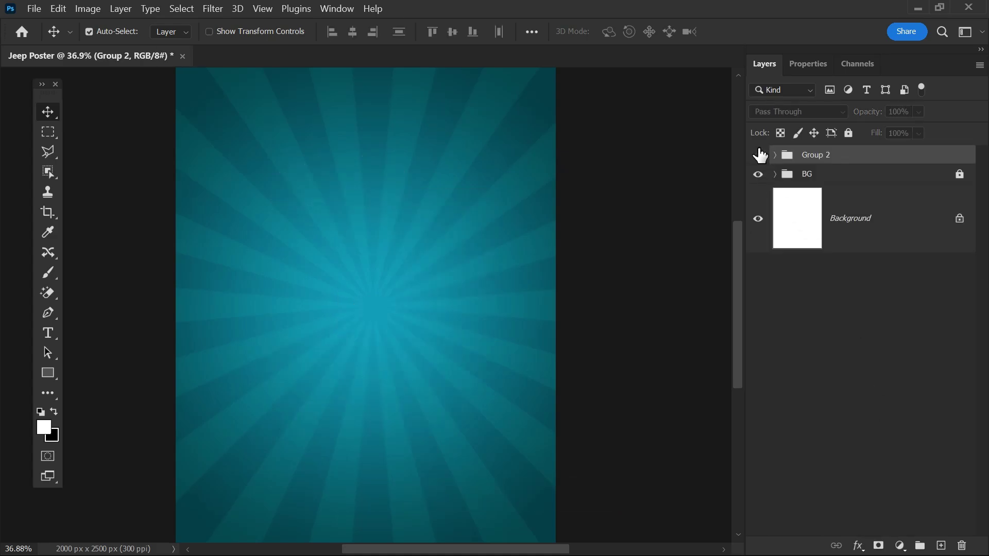
click(759, 155)
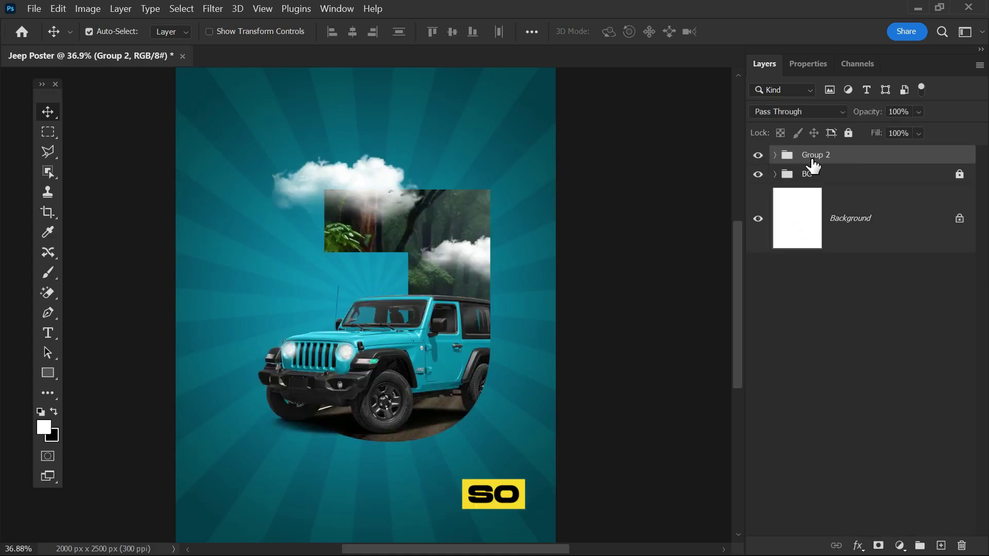
Rename the group to 'Subject' and lock it
double_click(812, 160)
text(Subjec)
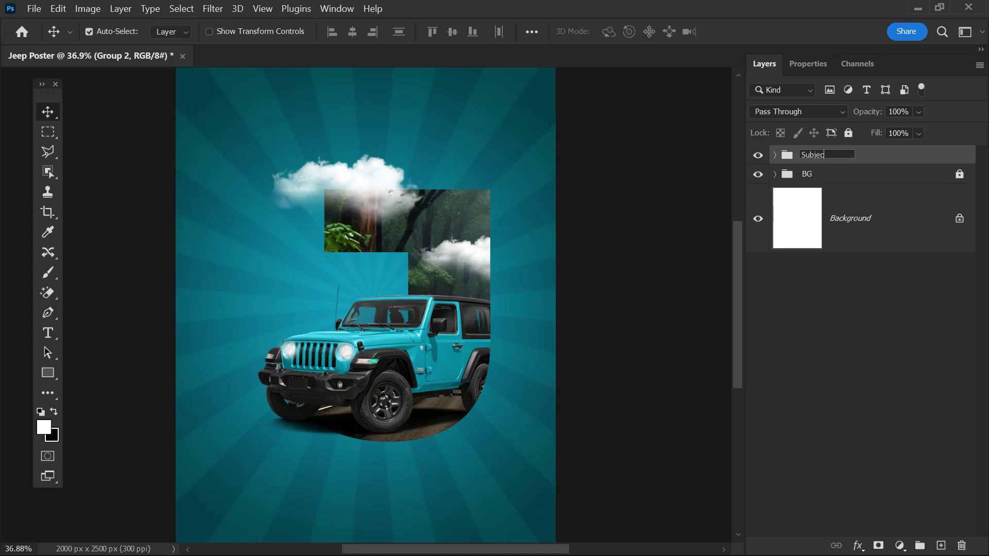
text(t)
key(Return)
click(848, 133)
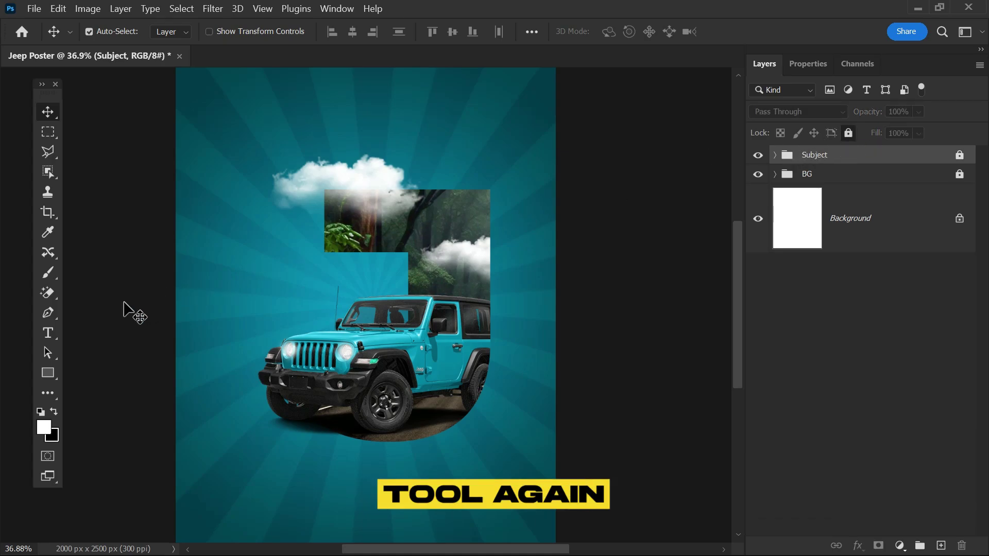
Type 'Feel The' left of the J in all caps, tracking 0, SemiBold
click(48, 332)
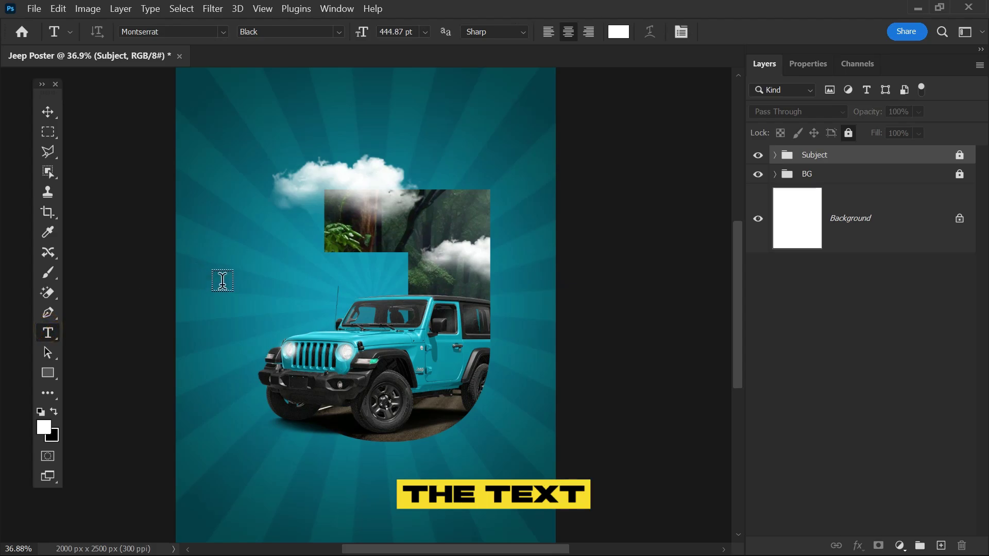
click(243, 284)
text(Feel)
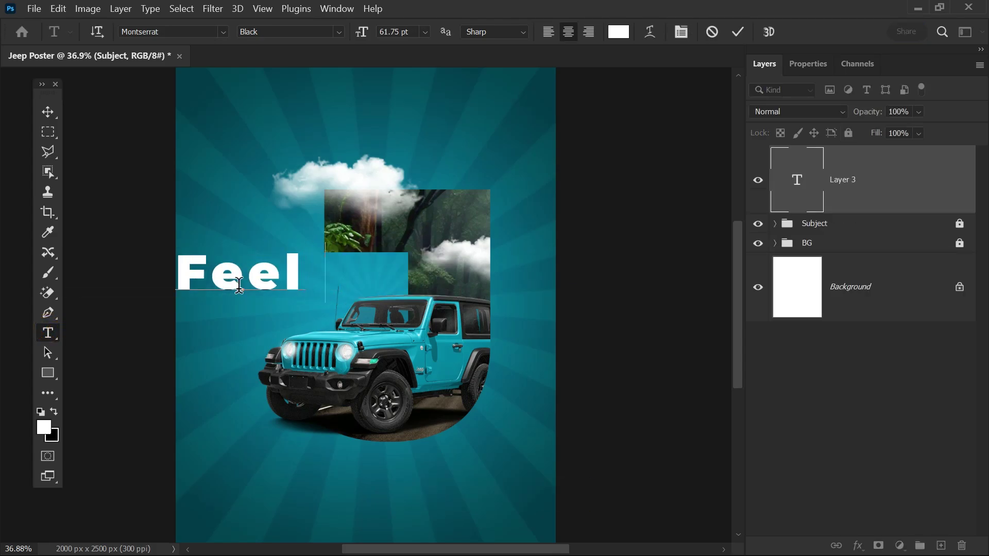
text( The)
key(ctrl+a)
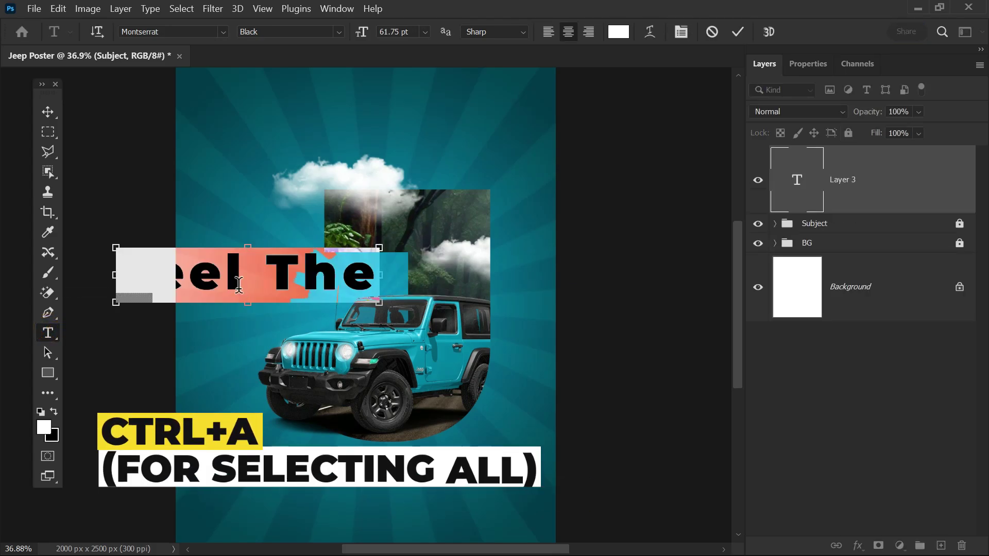
key(ctrl+t)
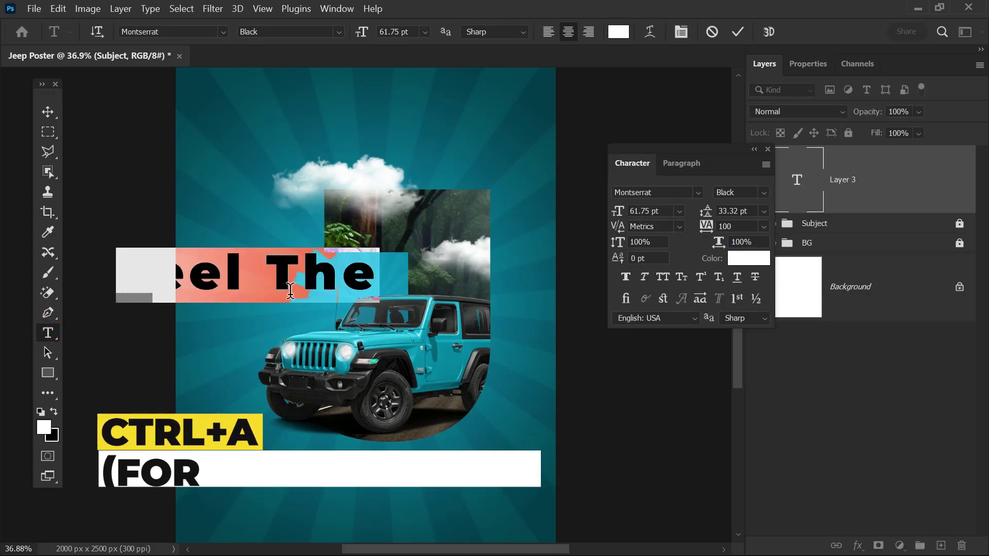
click(662, 278)
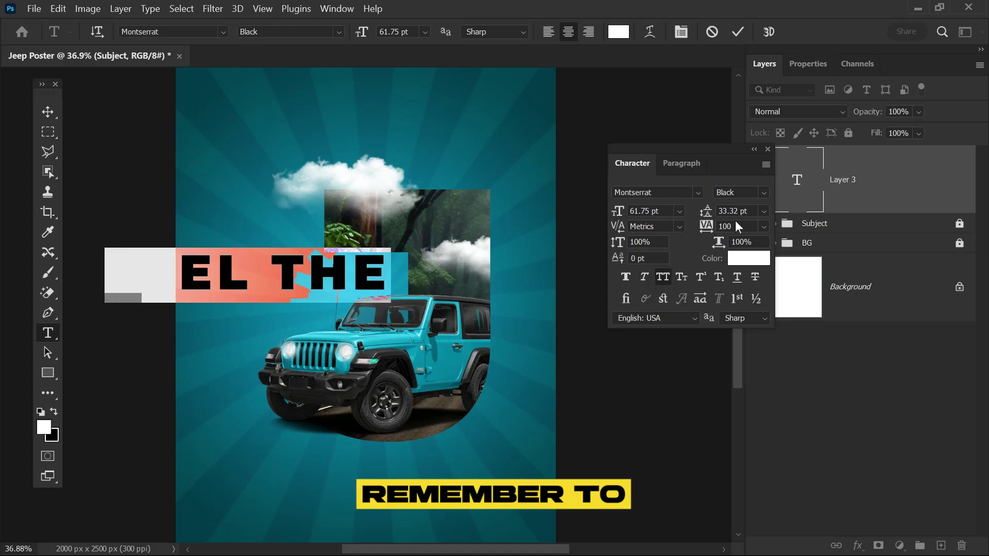
drag(706, 227, 685, 227)
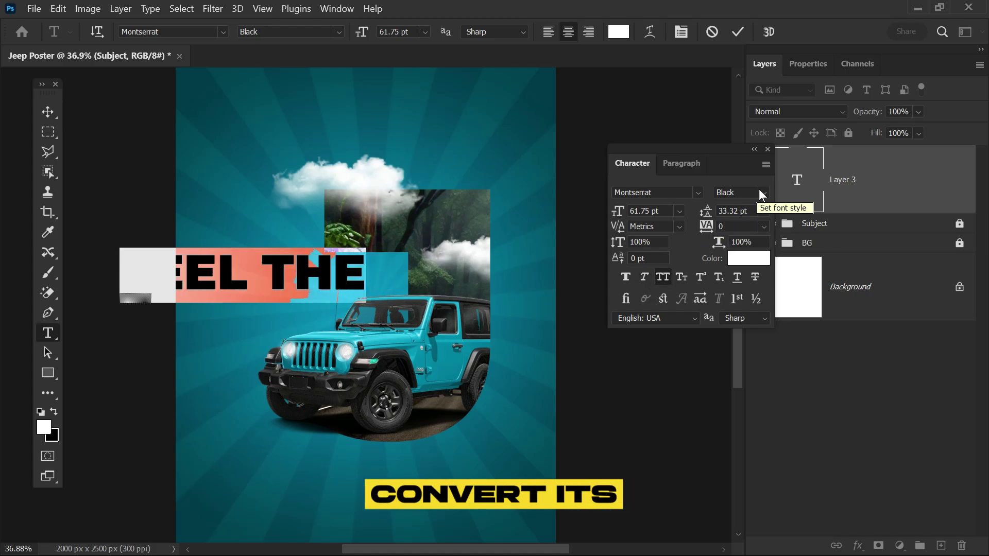
click(745, 198)
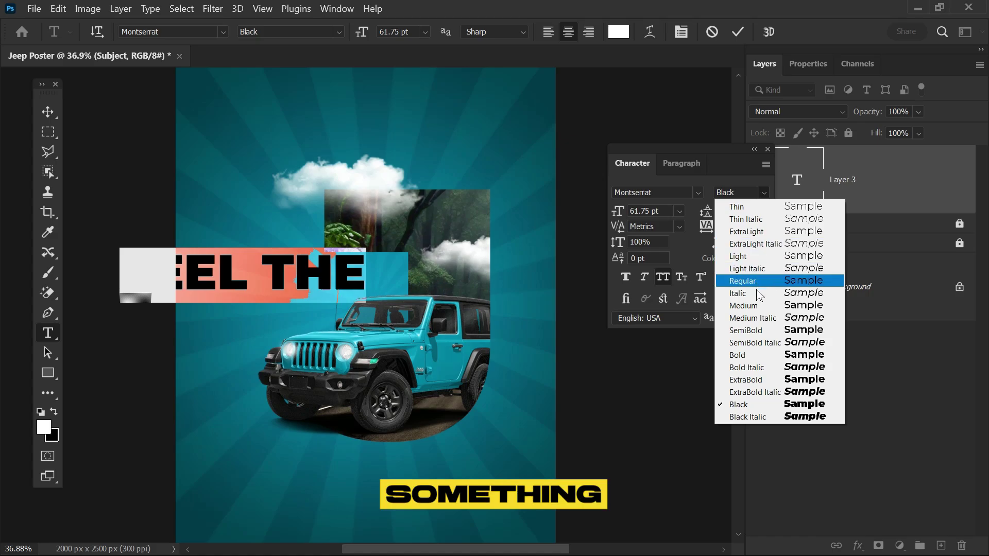
click(756, 331)
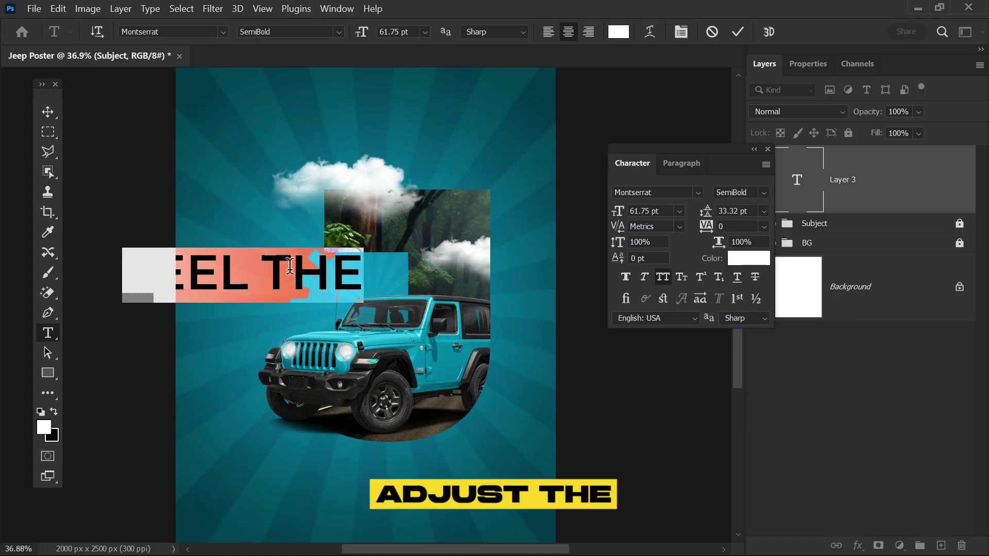
key(ctrl+Return)
Shrink the FEEL THE text to about 38% and place it left of the J
key(ctrl+t)
drag(361, 293, 273, 309)
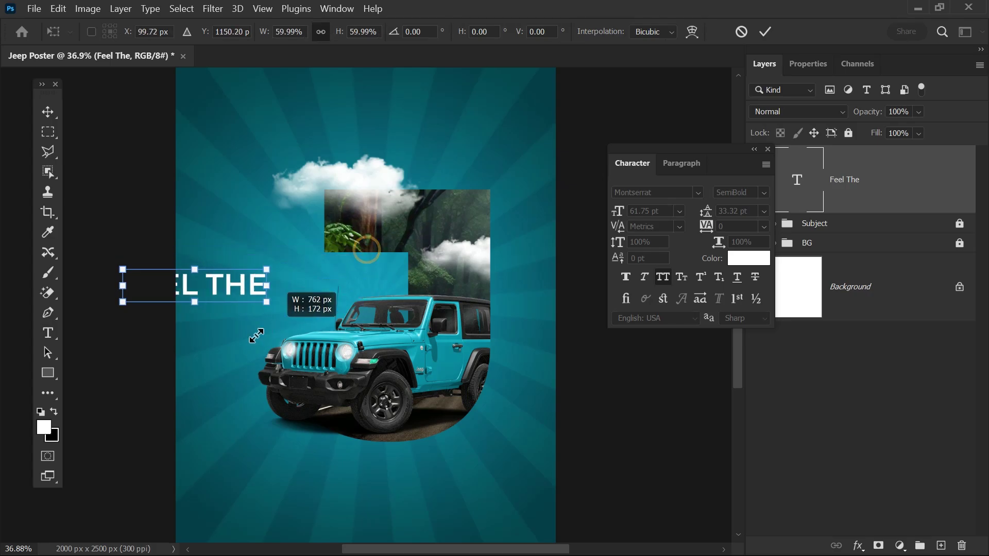
drag(248, 242, 298, 271)
key(Return)
Duplicate the FEEL THE line below it and retype it as POWER OF
key(v)
double_click(301, 265)
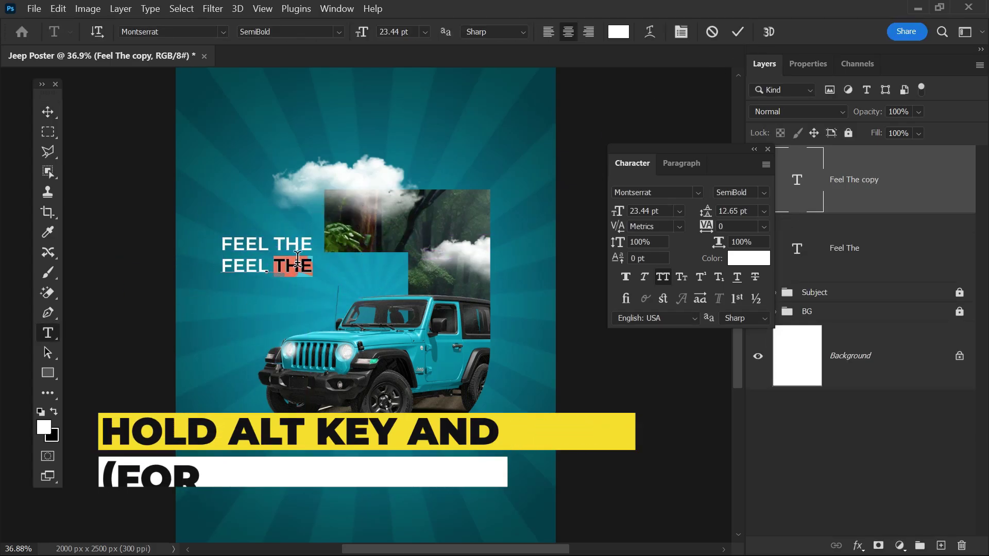
key(ctrl+a)
key(ctrl+Return)
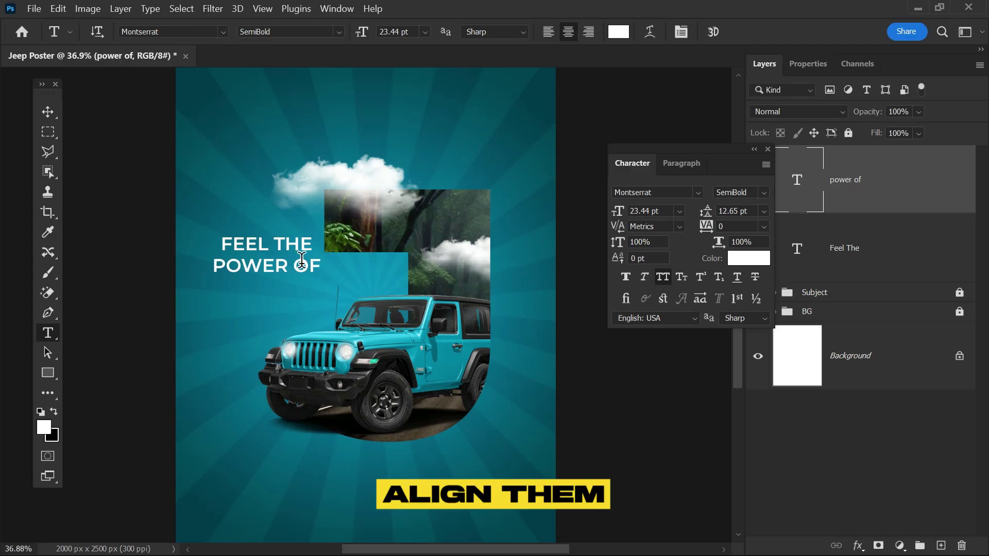
Left-align FEEL THE and POWER OF, then duplicate POWER OF onto a line below
shift+click(845, 248)
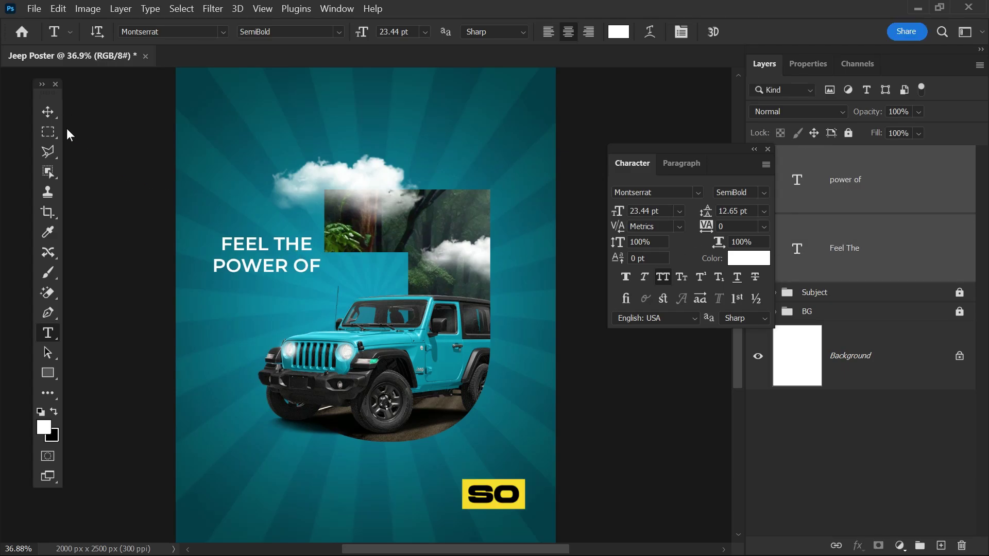
key(v)
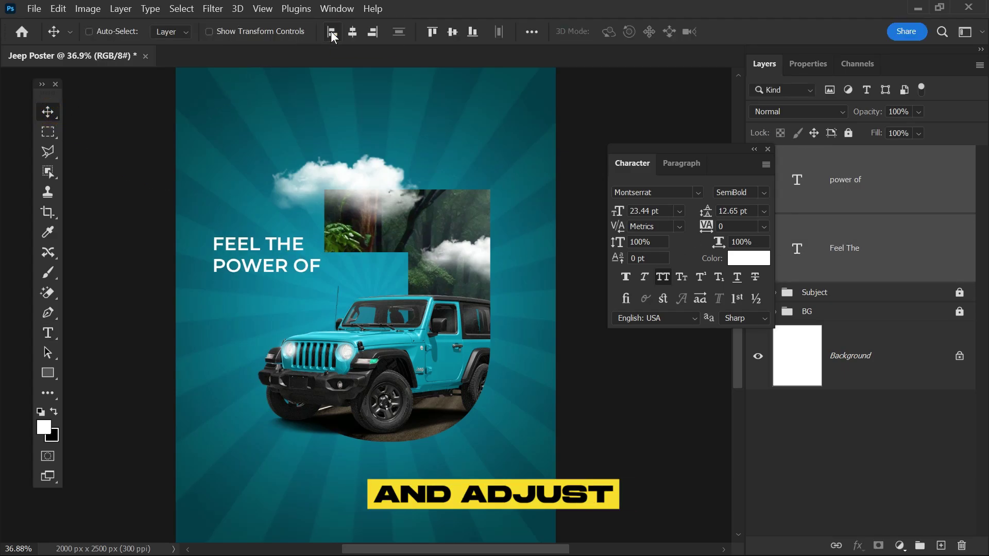
key(ctrl+t)
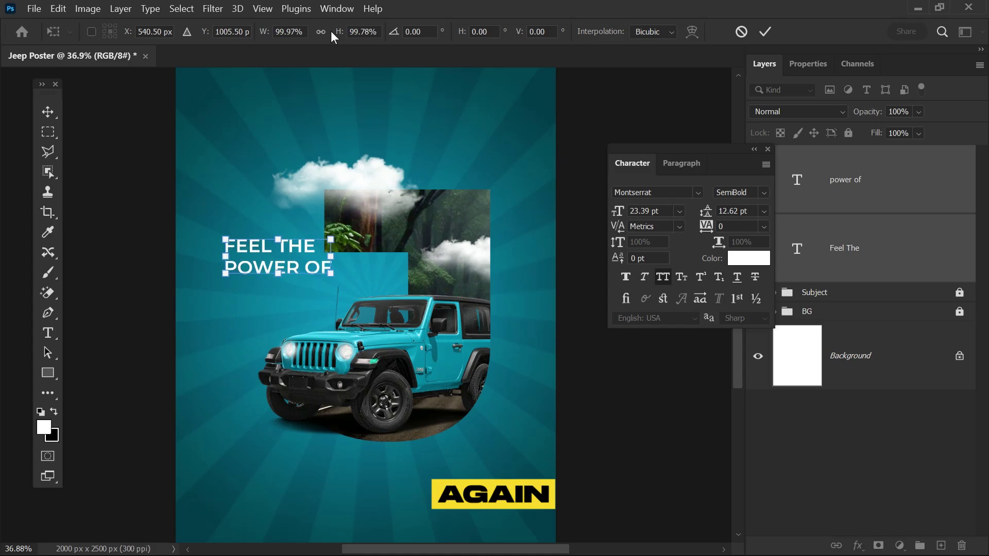
key(Return)
click(220, 277)
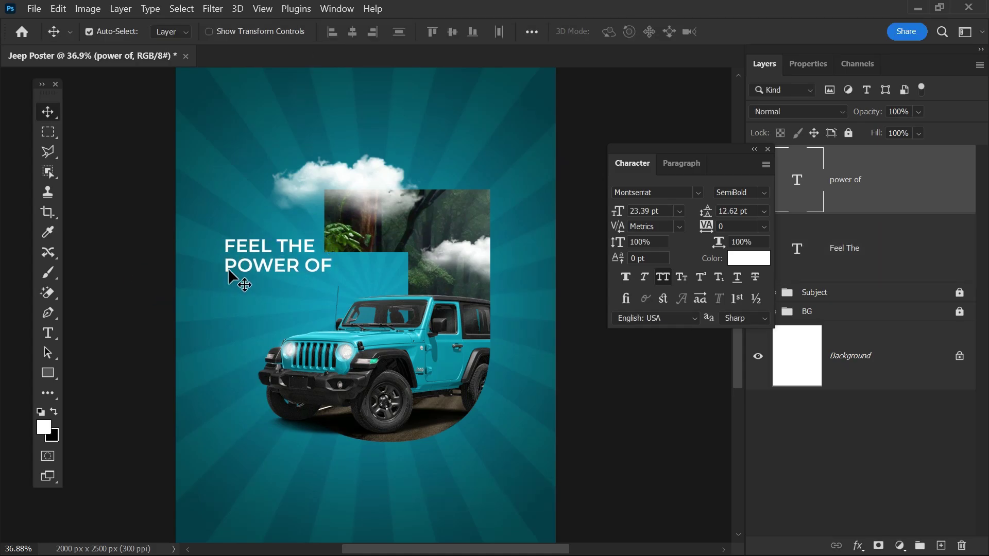
drag(230, 276, 232, 304)
Retype the copied line as JEEP in ExtraBold
double_click(234, 297)
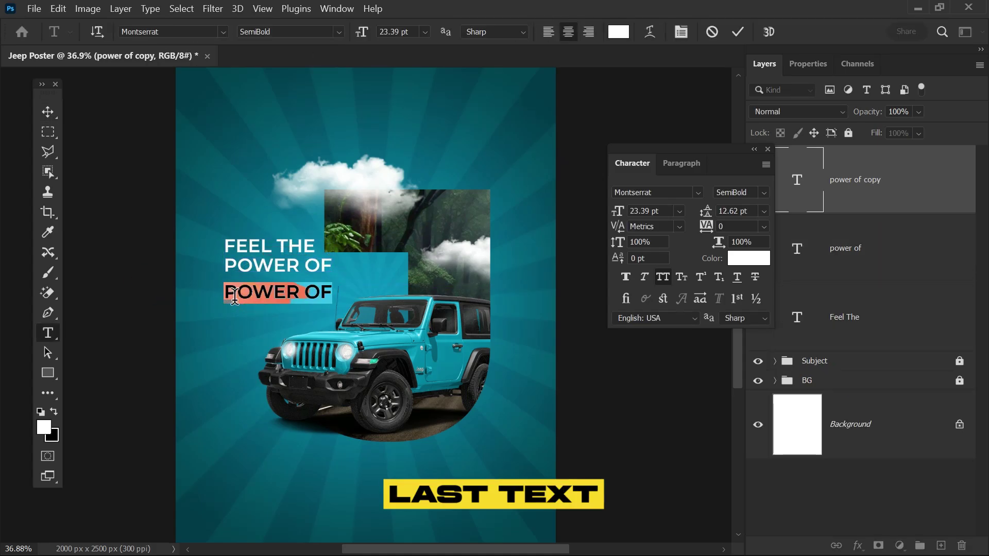
text(JEEP)
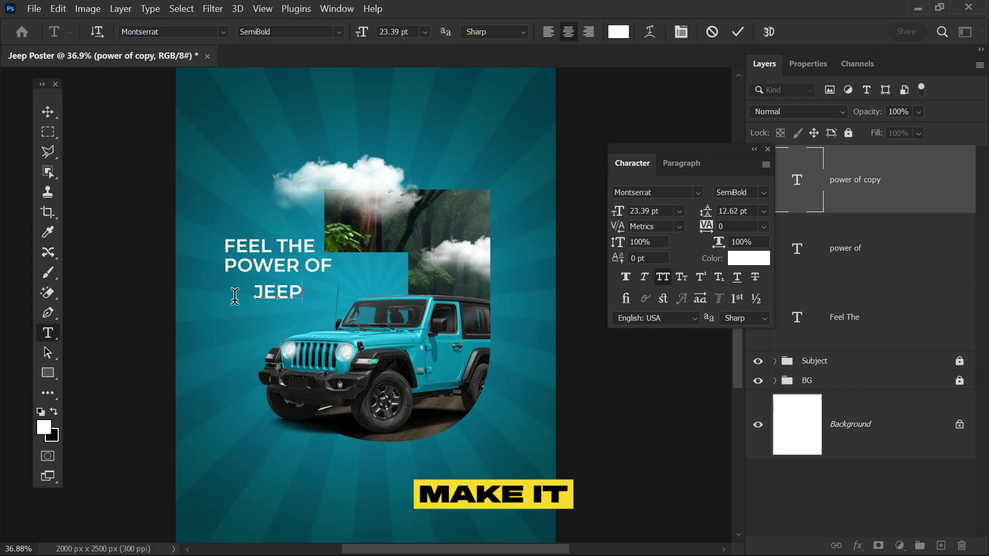
key(ctrl+a)
click(765, 192)
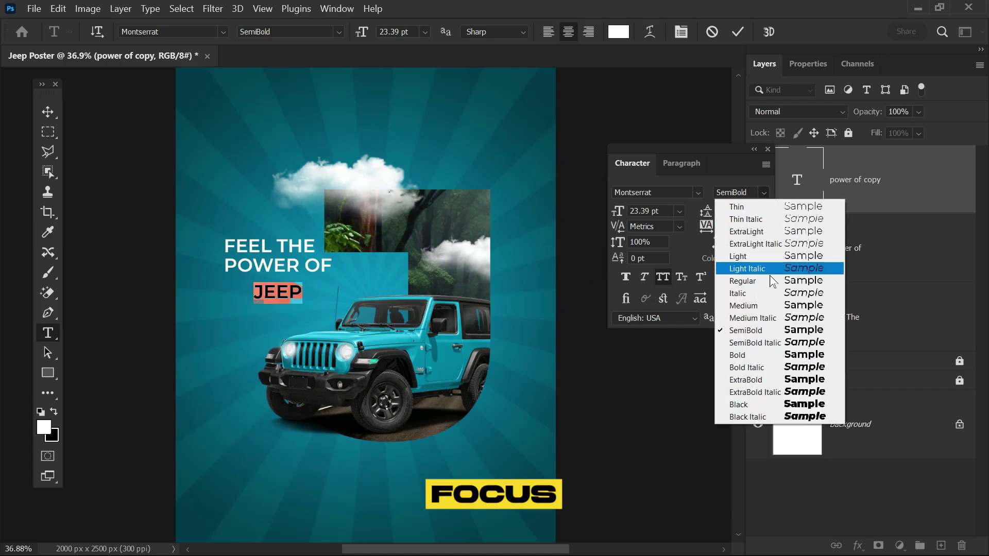
click(736, 382)
key(ctrl+Return)
Enlarge JEEP and place it under POWER OF
key(ctrl+t)
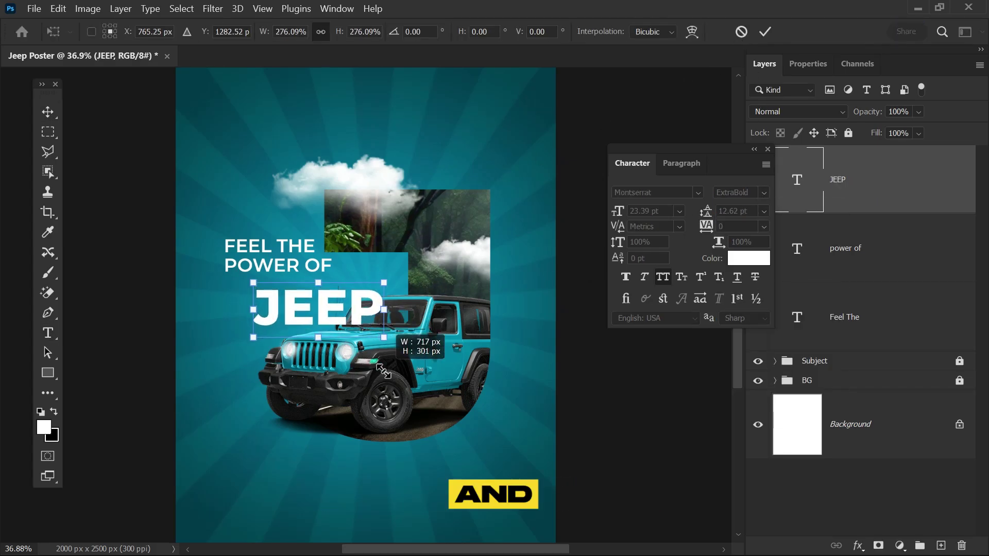
drag(383, 370, 343, 296)
key(Return)
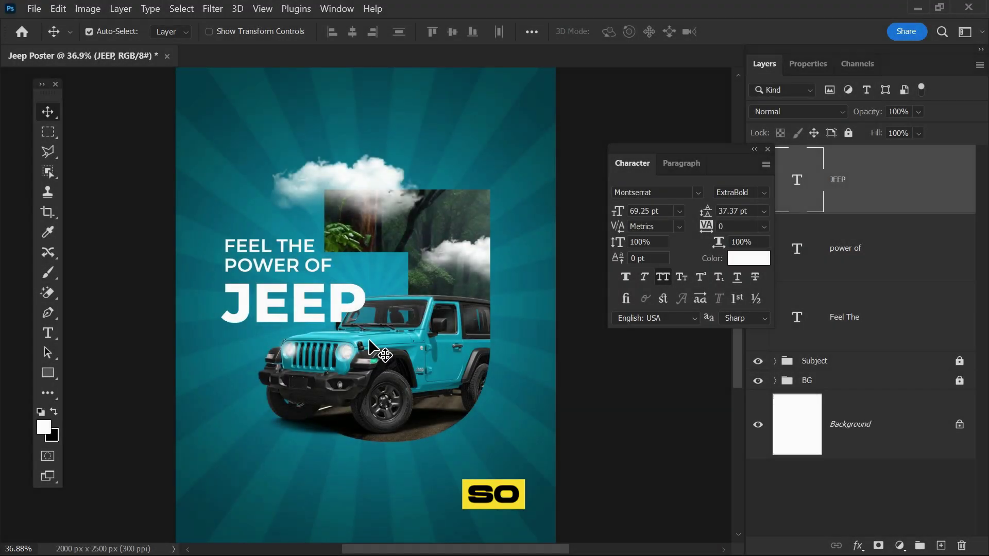
right_click(48, 372)
Draw a thin white rectangle between POWER OF and JEEP with no stroke
click(98, 371)
drag(227, 276, 358, 278)
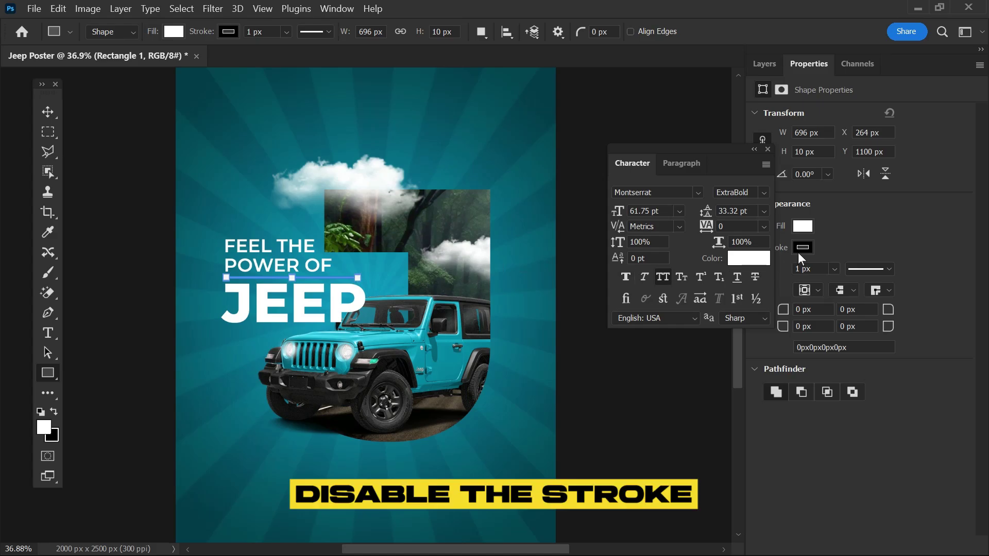
click(800, 251)
click(771, 278)
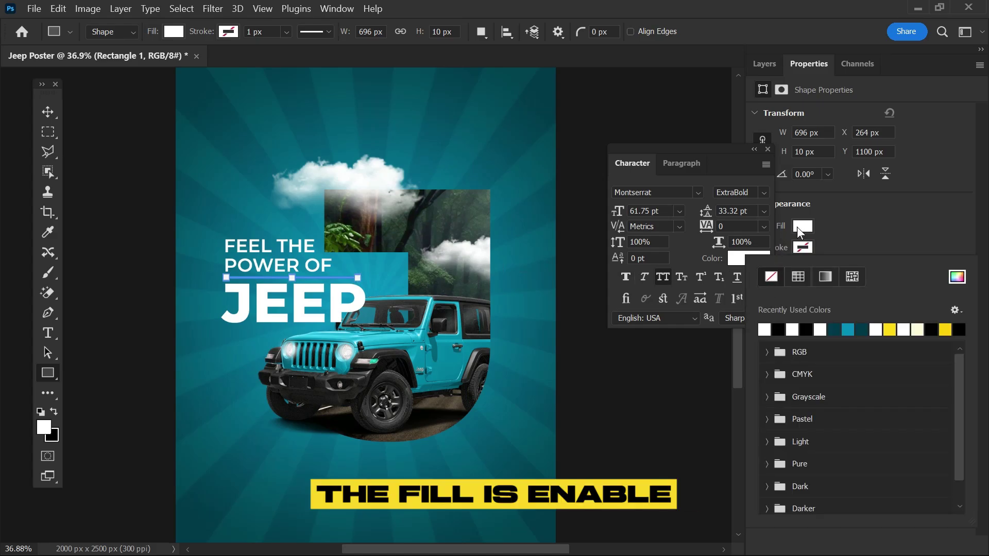
click(853, 212)
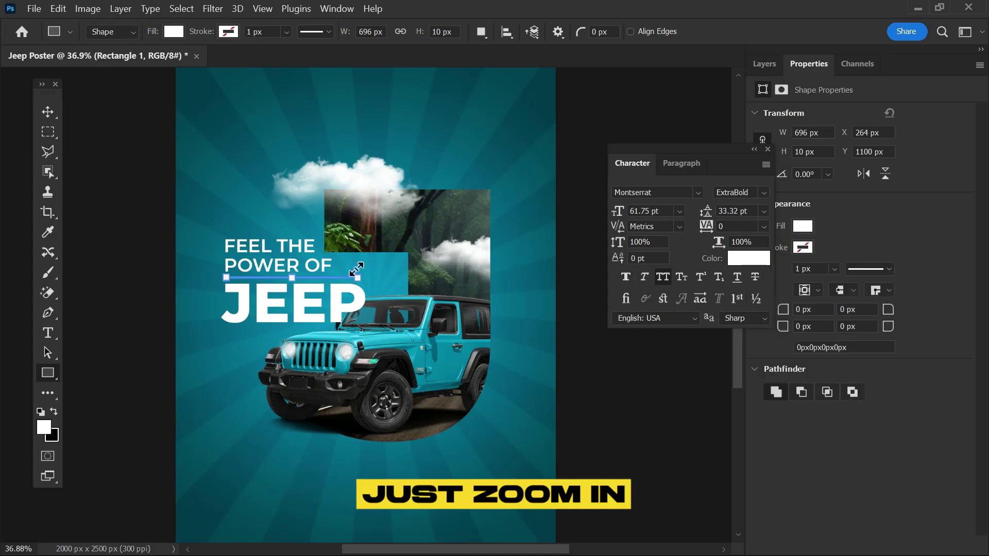
Left-align the underline with the three headline text layers
key(ctrl+1)
drag(329, 256, 464, 298)
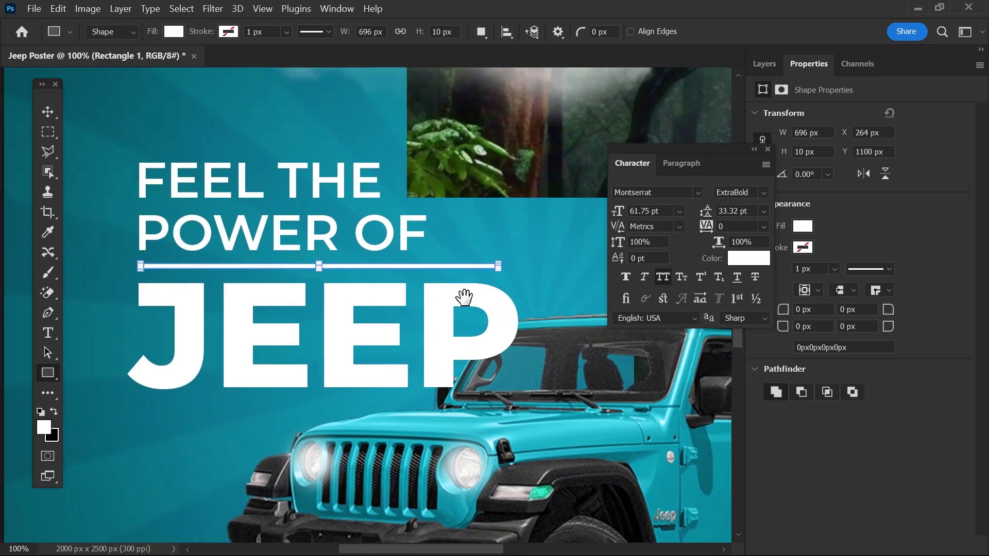
click(765, 66)
shift+click(913, 384)
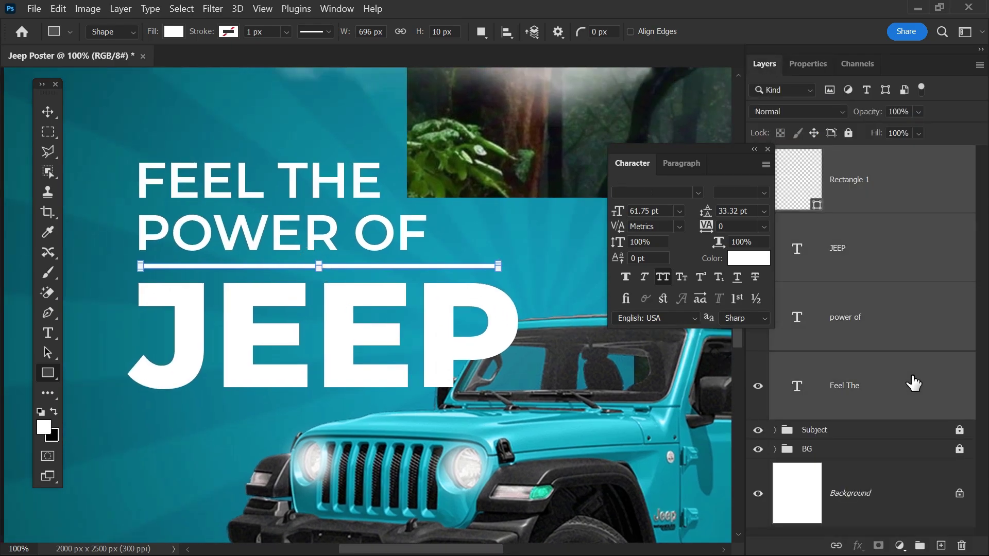
key(v)
click(334, 30)
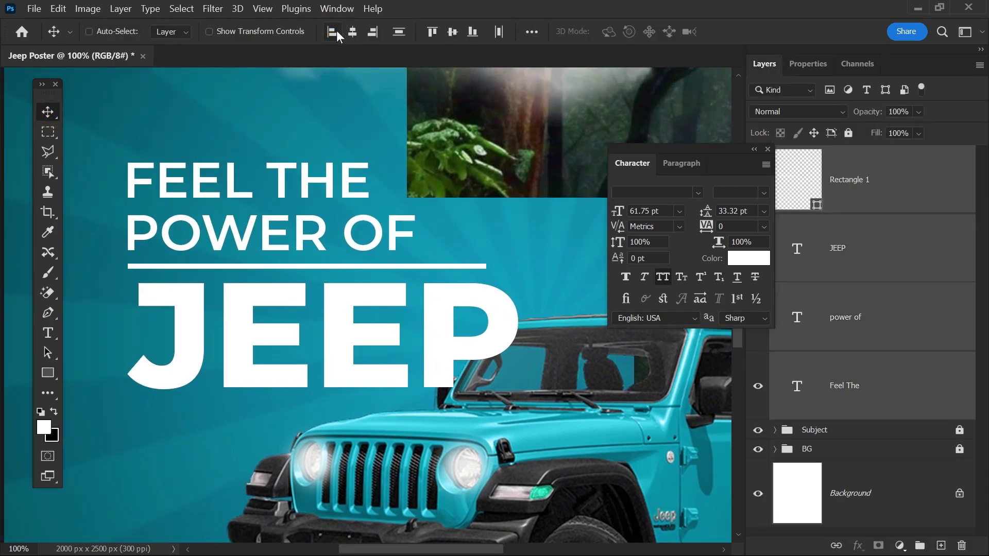
click(480, 267)
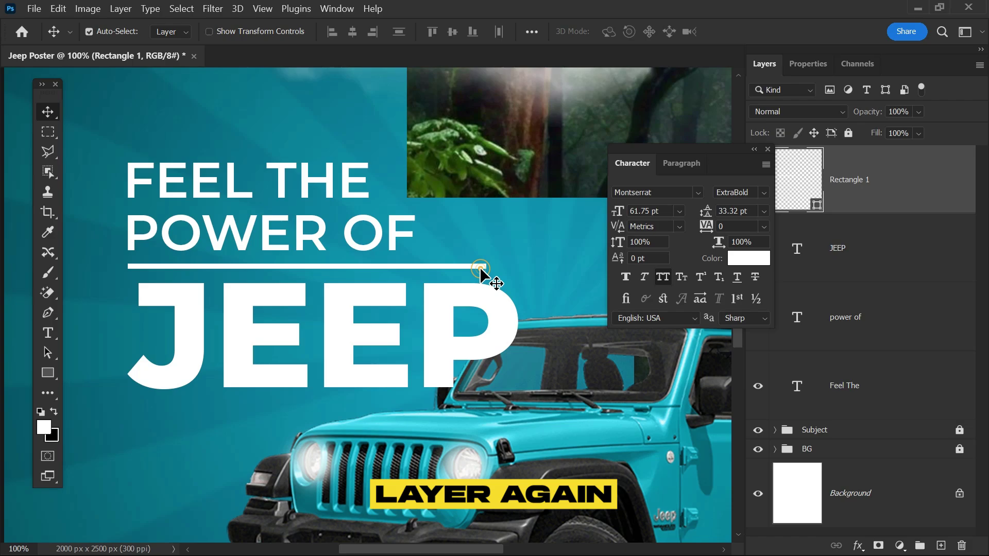
Add a layer mask to Rectangle 1 and paint black on its right end
click(879, 546)
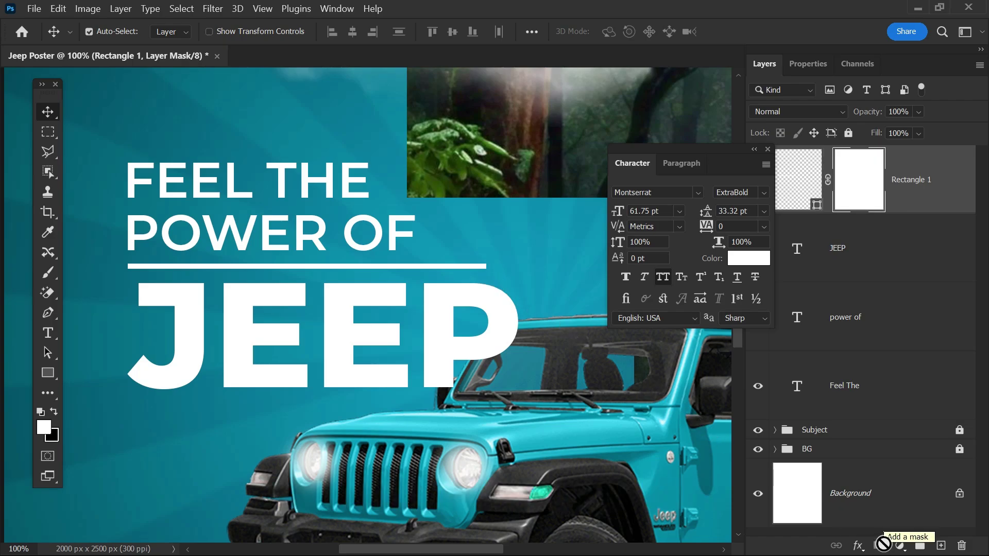
key(b)
key(x)
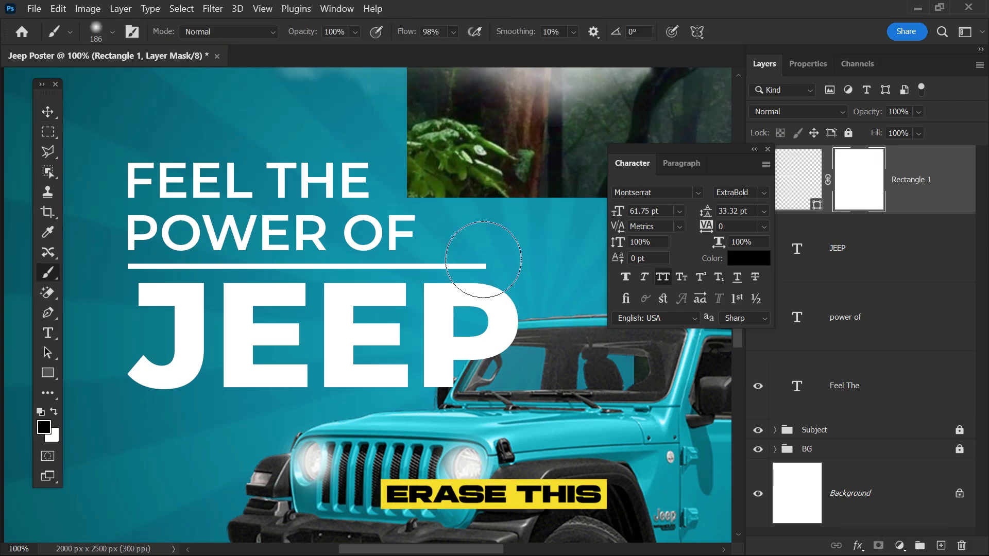
click(483, 259)
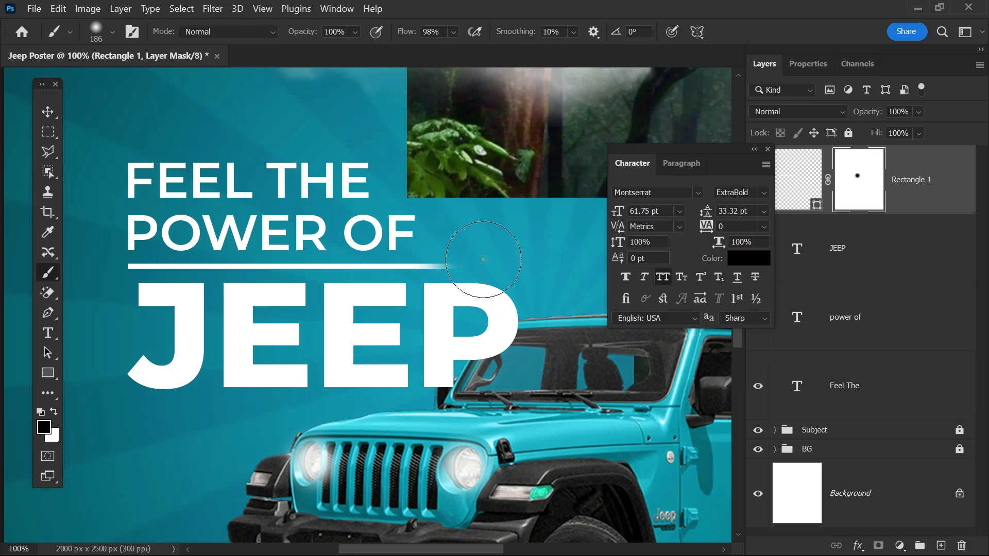
key(ctrl+0)
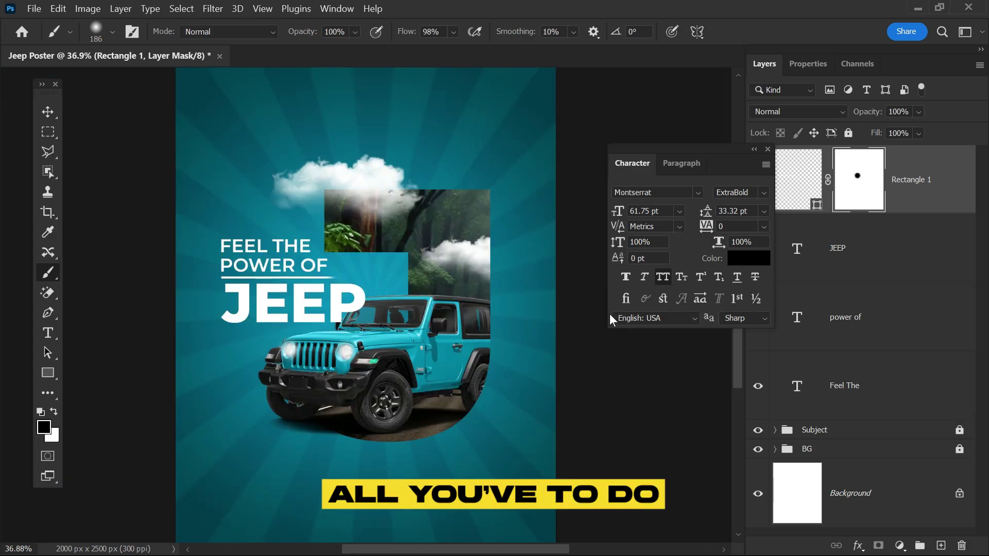
Group the headline and underline as Group 2 and move it below Subject
key(ctrl+g)
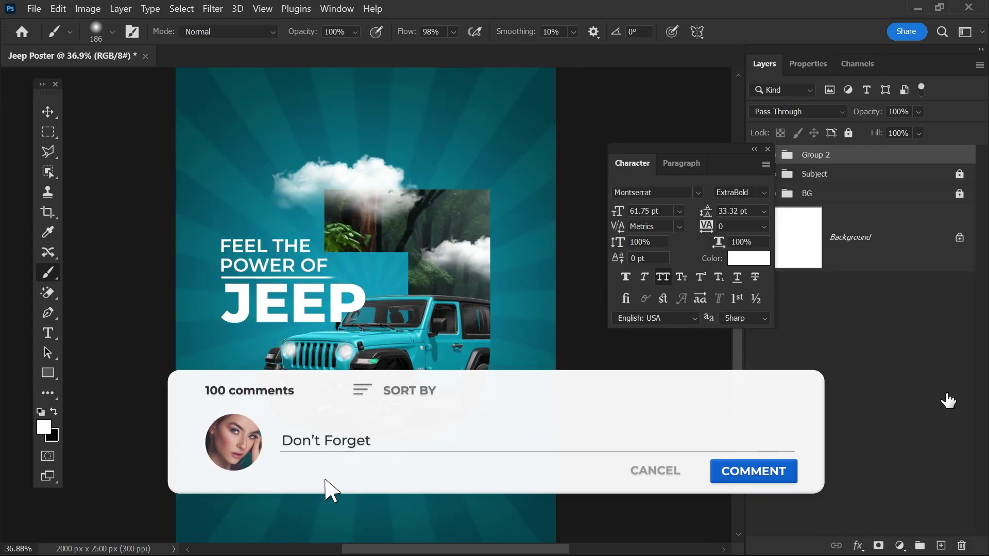
drag(888, 162, 883, 182)
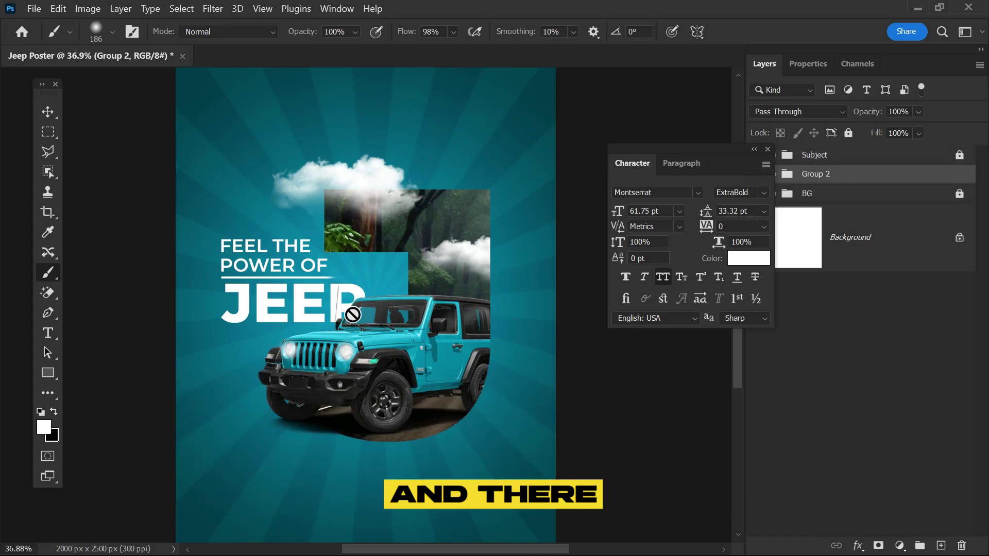